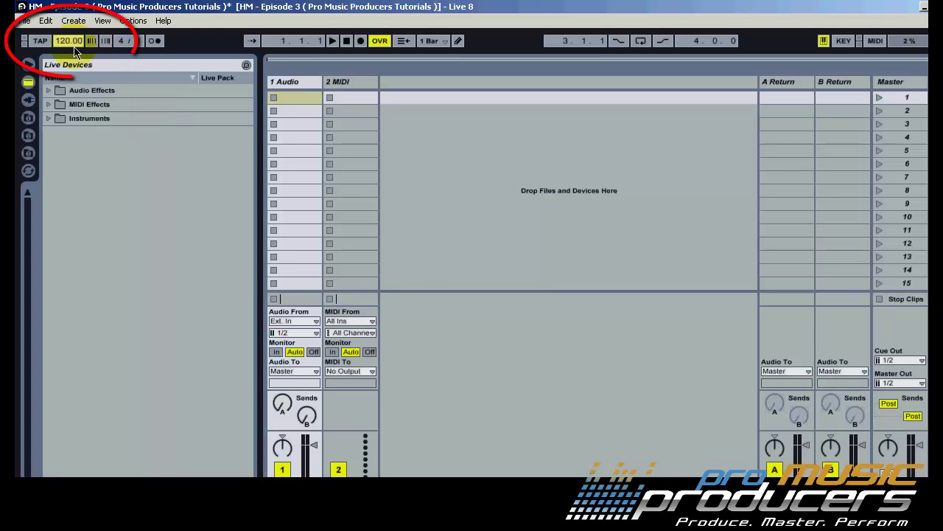
Set the song tempo to 124 BPM and replace the default tracks with a single Drum Rack track
key("Return")
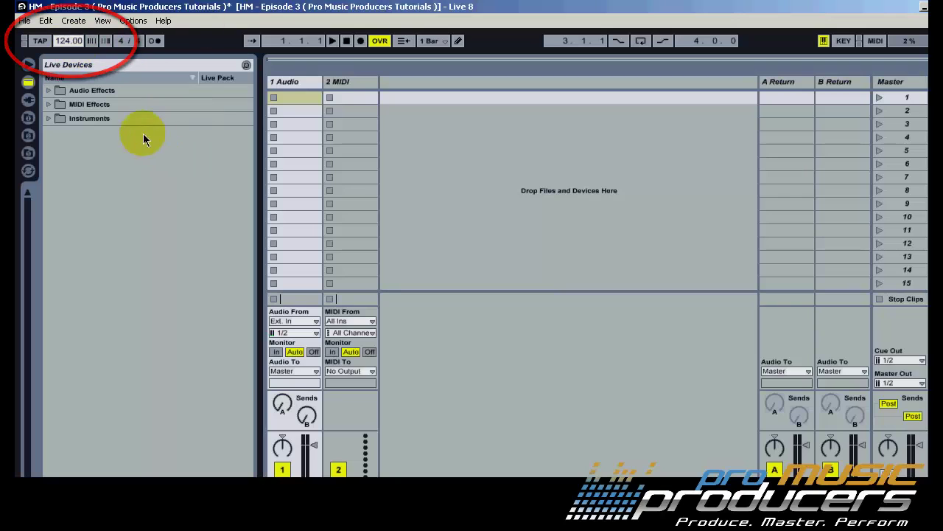
left_click(49, 118)
left_click_drag(96, 160, 354, 88)
key("Delete")
Rename the Drum Rack track as Kick
right_click(298, 85)
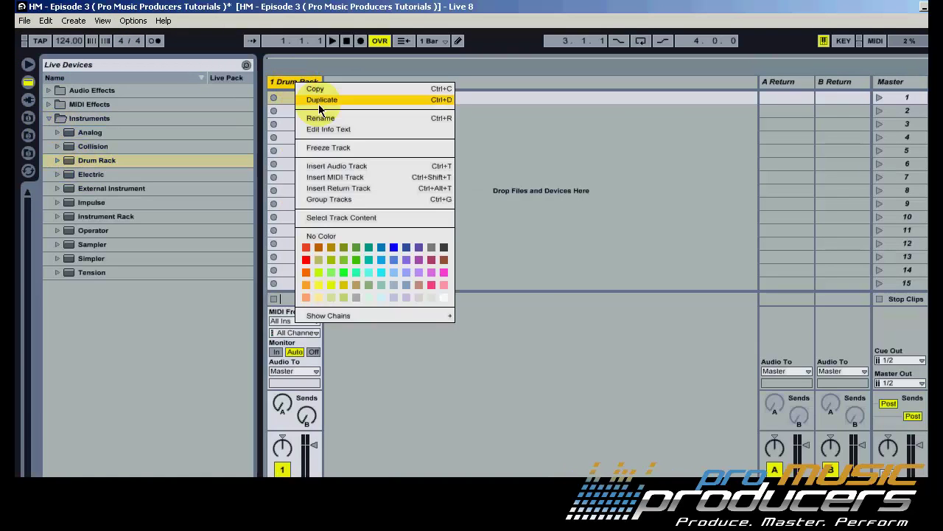
left_click(335, 118)
type("Kick")
key("Return")
Add a second Drum Rack track beside Kick and name it Claps + Hats
left_click_drag(96, 161, 339, 83)
right_click(342, 82)
left_click(374, 140)
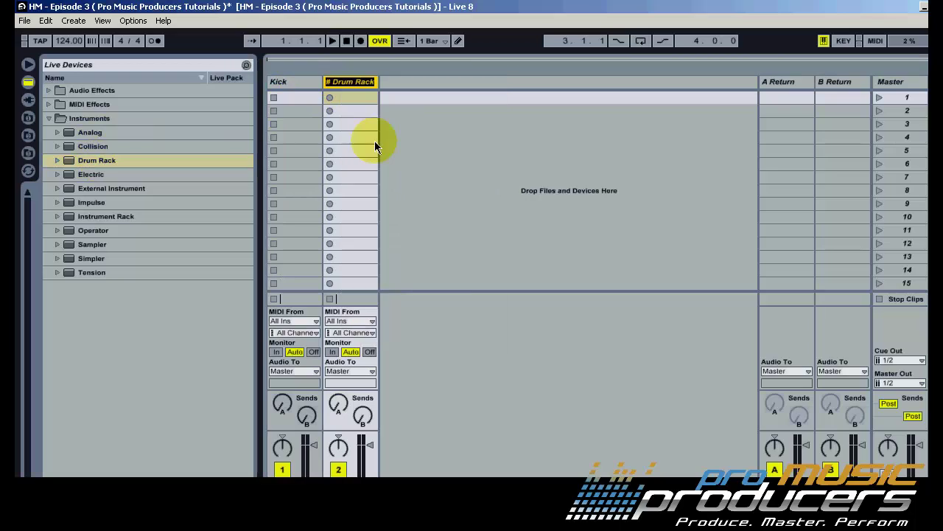
type("Claps")
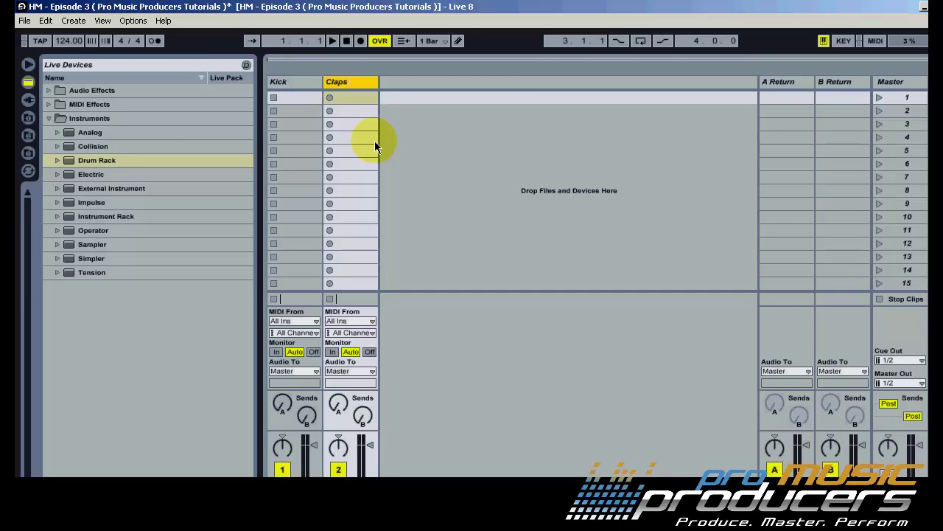
type(" + Hats")
Load Kick.wav from the Samples folder onto a pad of the Kick track's Drum Rack
left_click(28, 153)
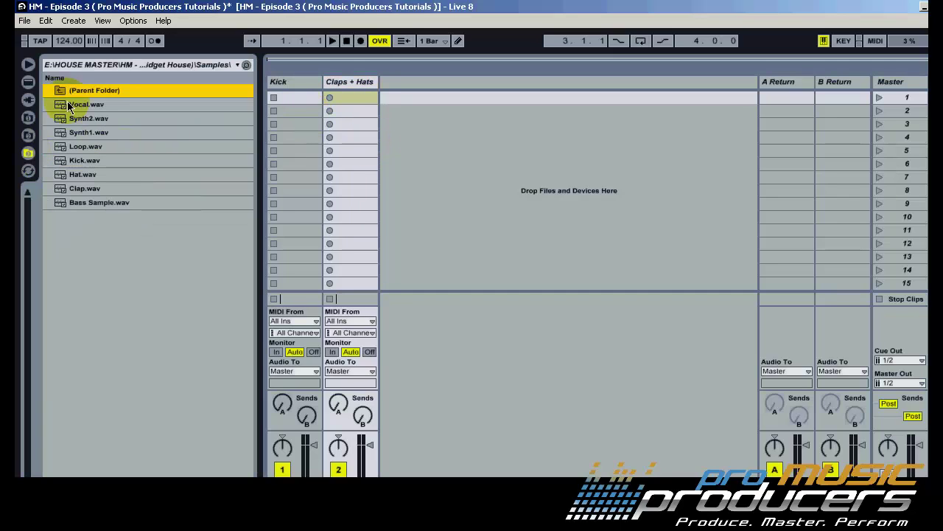
left_click_drag(84, 163, 289, 84)
left_click_drag(72, 161, 233, 377)
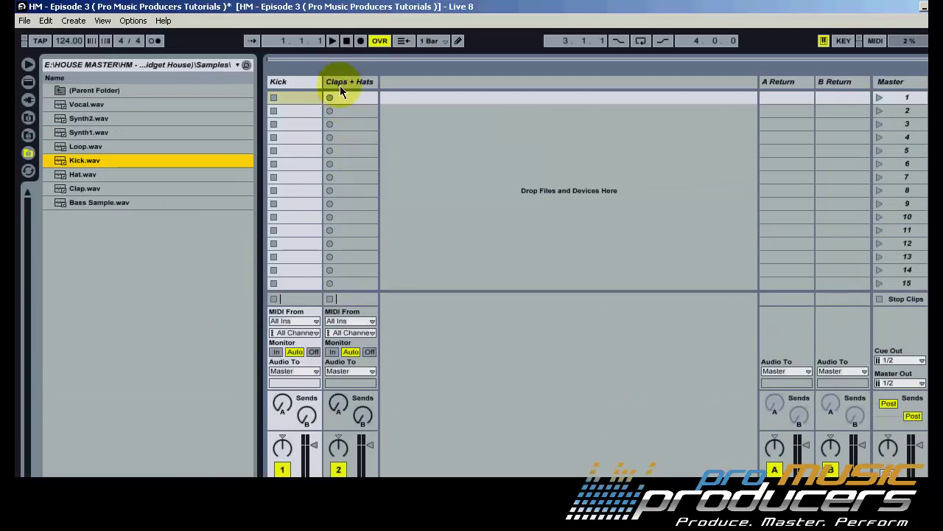
Load Hat.wav and Clap.wav together onto pads of the Claps + Hats track's Drum Rack
left_click(345, 82)
left_click(102, 185)
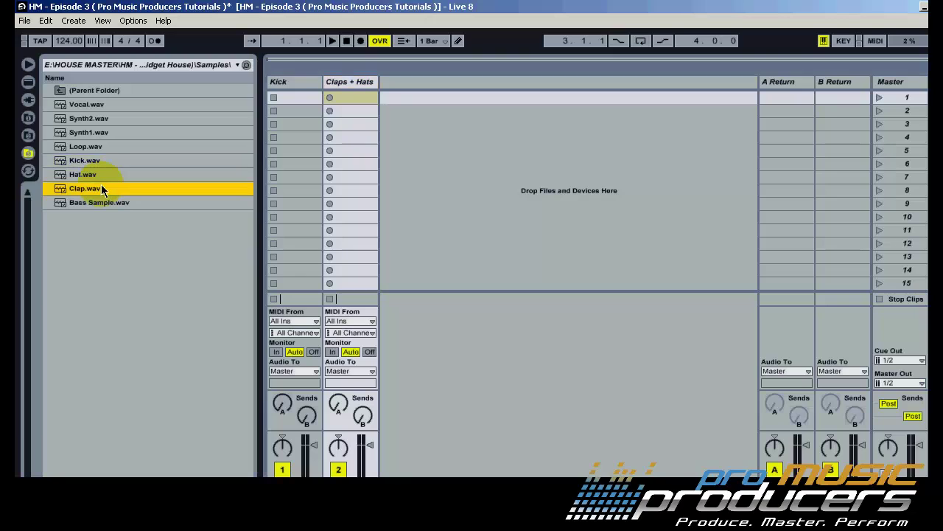
left_click(90, 176)
left_click(77, 188, "shift")
left_click_drag(77, 188, 221, 530)
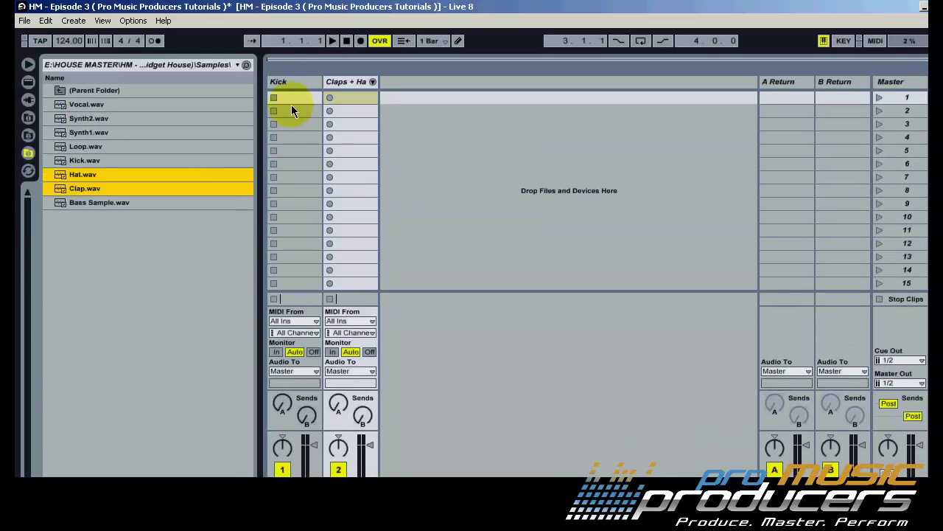
Launch a new clip on the Kick track with a one-beat kick note duplicated across all four beats, and adjust the Kick pad's sample settings
double_click(290, 98)
left_click(273, 98)
double_click(378, 398)
left_click_drag(400, 396, 505, 404)
key("ctrl+d")
key("ctrl+d")
key("ctrl+d")
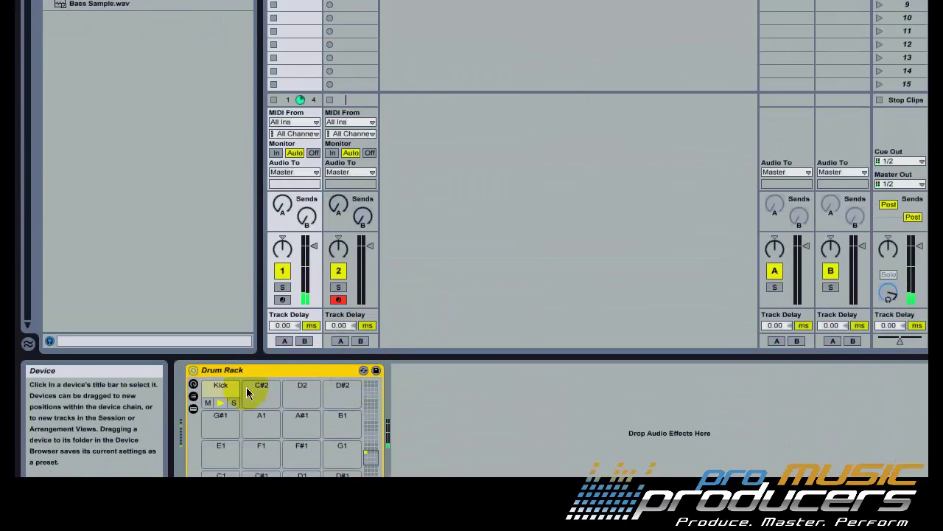
left_click(214, 389)
left_click_drag(767, 451, 766, 449)
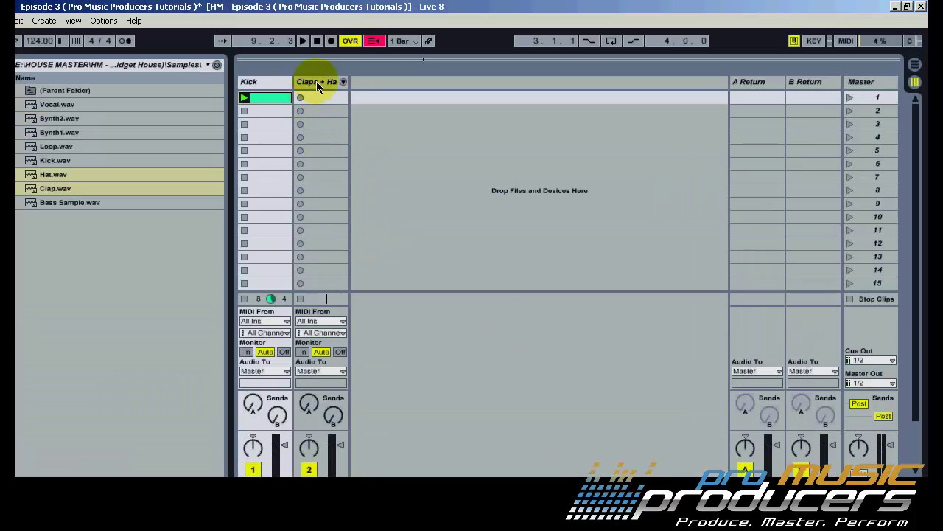
Create and launch a clip in the first Claps + Hats slot with clap notes on beats 1.2 and 1.4
left_click(318, 82)
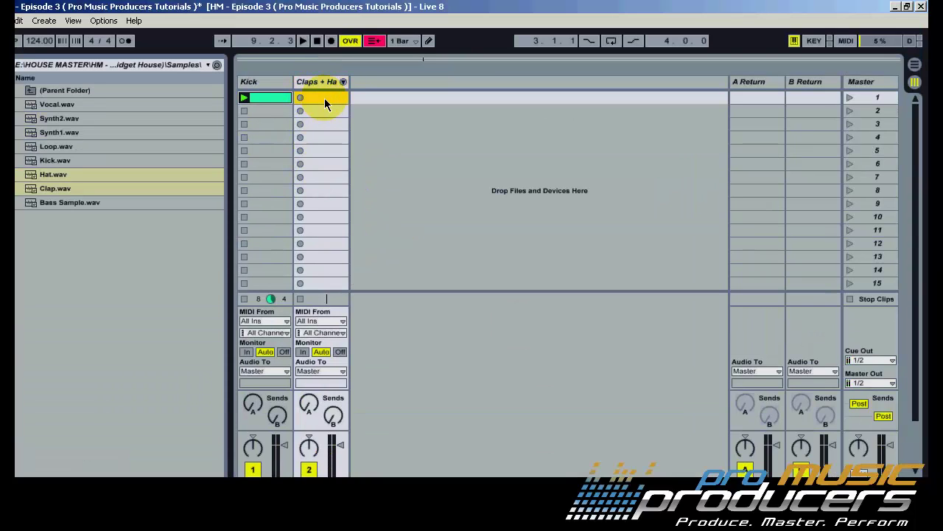
double_click(324, 98)
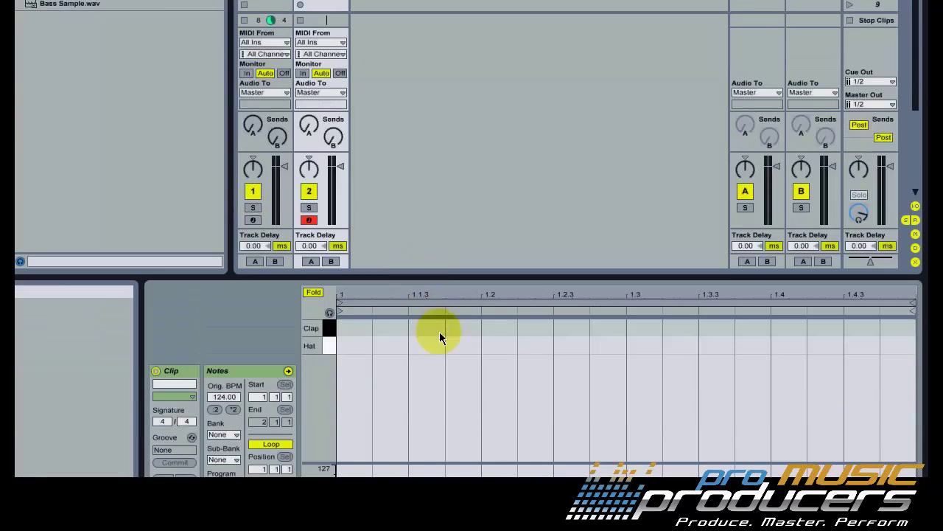
double_click(501, 327)
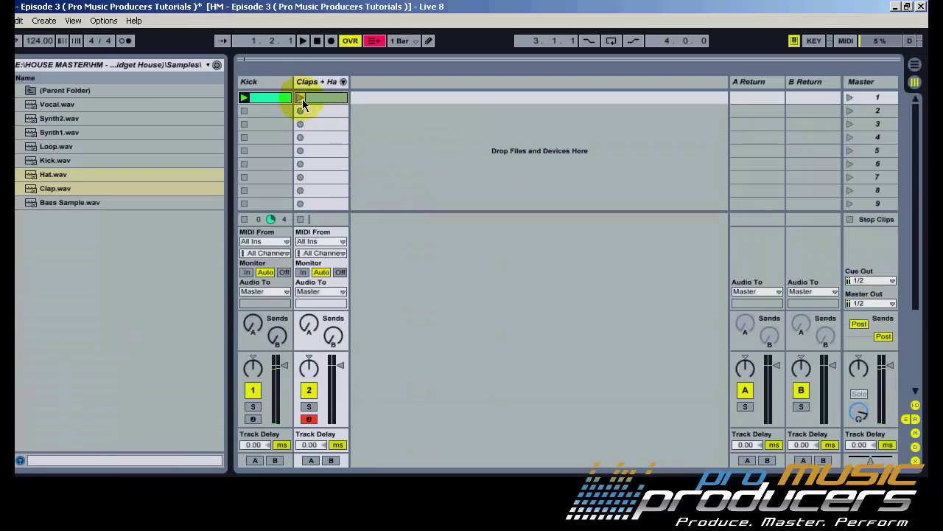
left_click(302, 98)
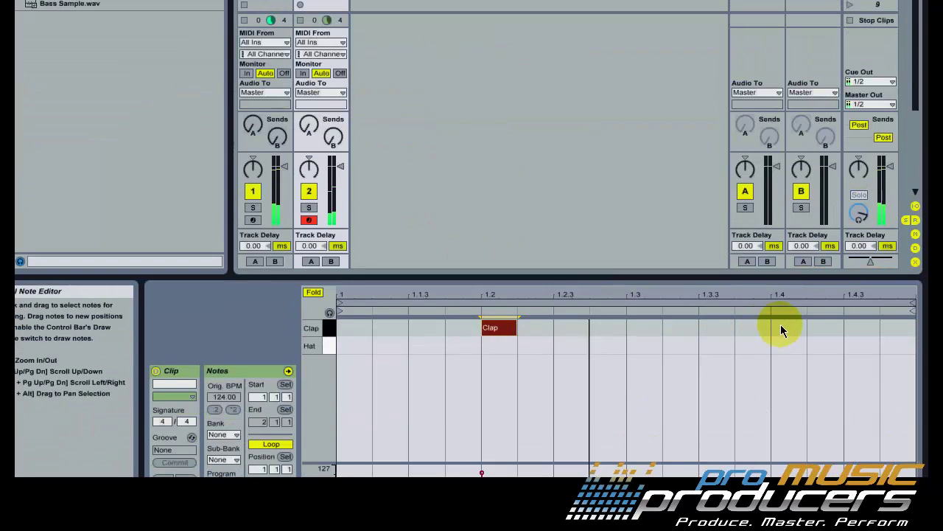
double_click(782, 328)
Add off-beat hat notes at 1.1.3, 1.2.3, 1.3.3 and 1.4.3 in the Claps + Hats clip
double_click(430, 345)
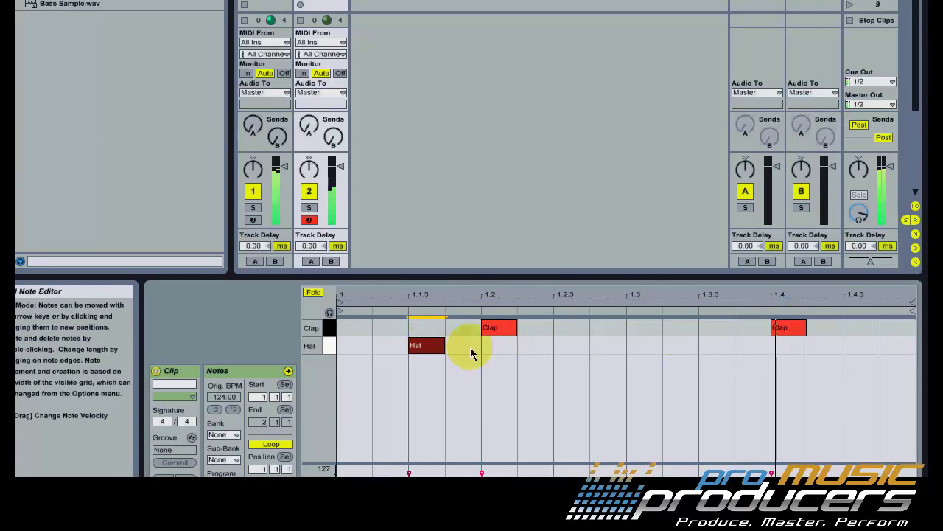
double_click(572, 345)
double_click(714, 345)
double_click(853, 346)
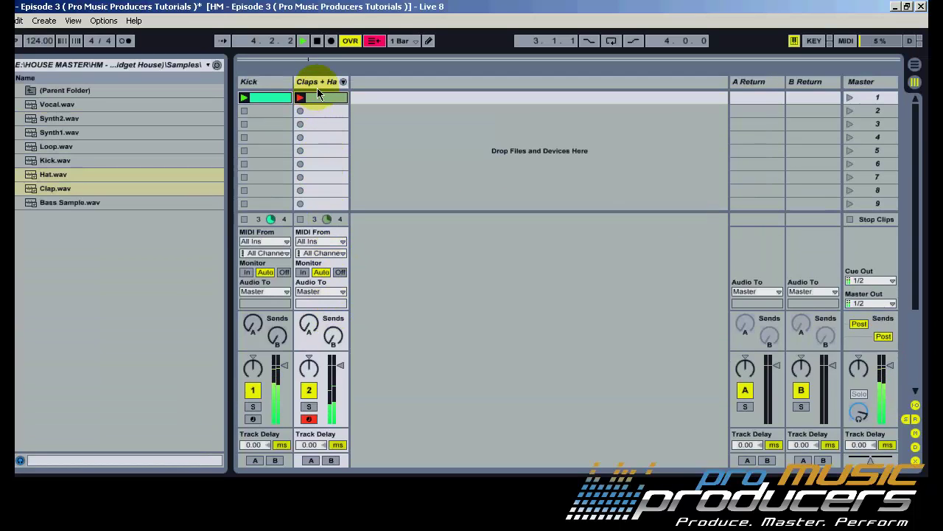
Adjust the sample settings of the Clap pad in the Claps + Hats Drum Rack
double_click(318, 83)
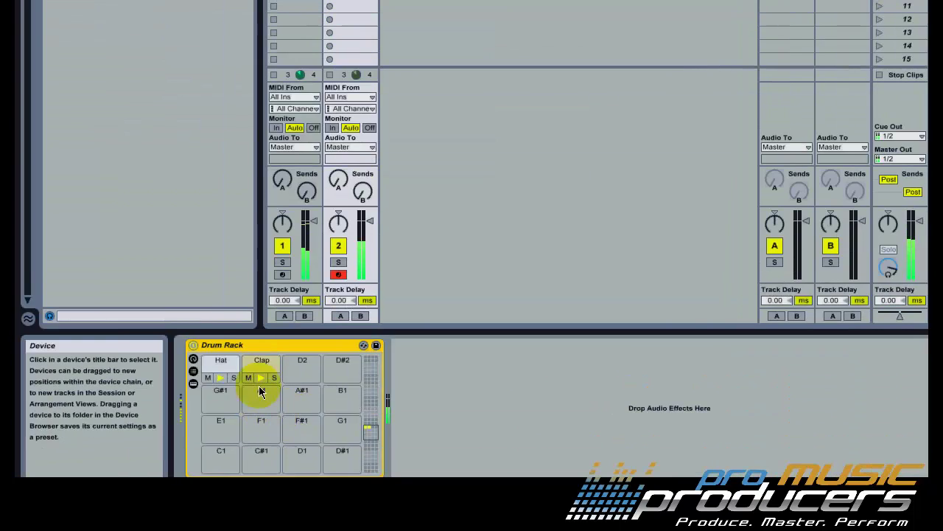
left_click(262, 361)
left_click_drag(771, 449, 771, 421)
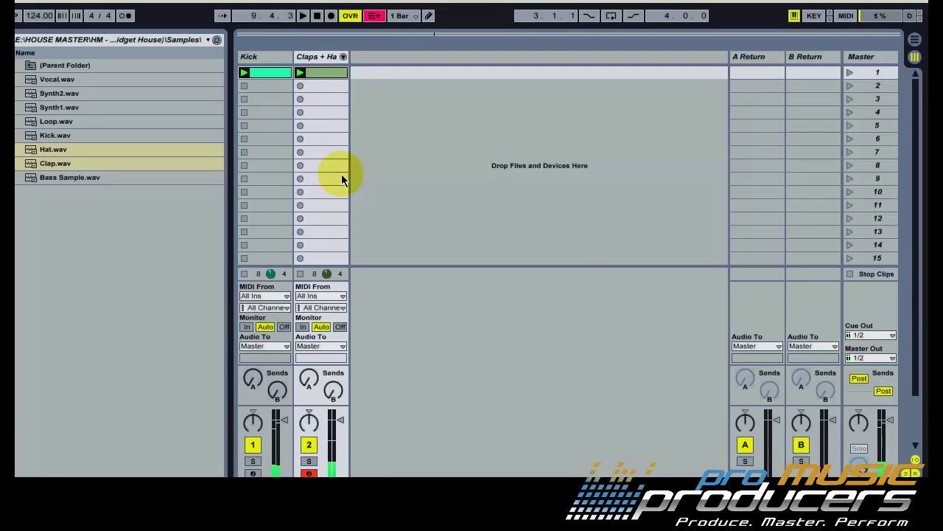
Add Loop.wav as a clip on a new audio track and name the track Loop
left_click(64, 150)
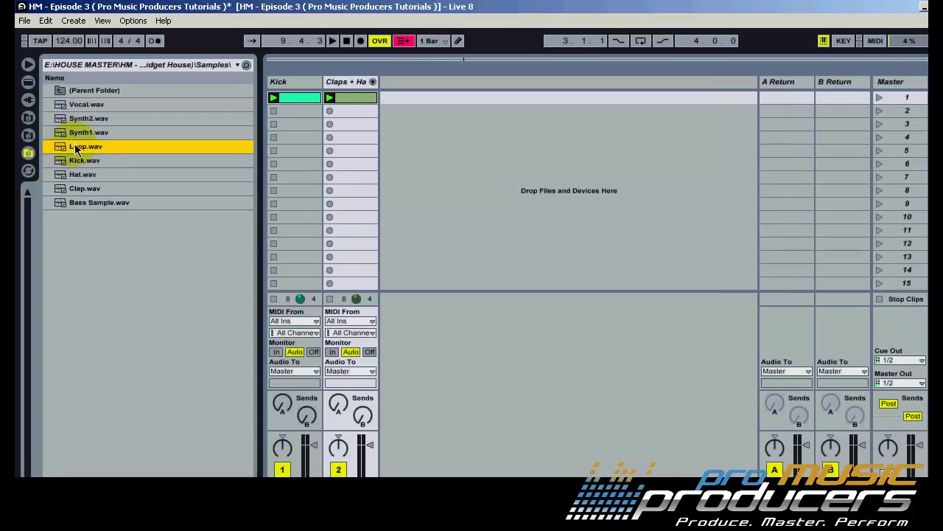
left_click_drag(79, 153, 403, 99)
right_click(391, 83)
left_click(416, 141)
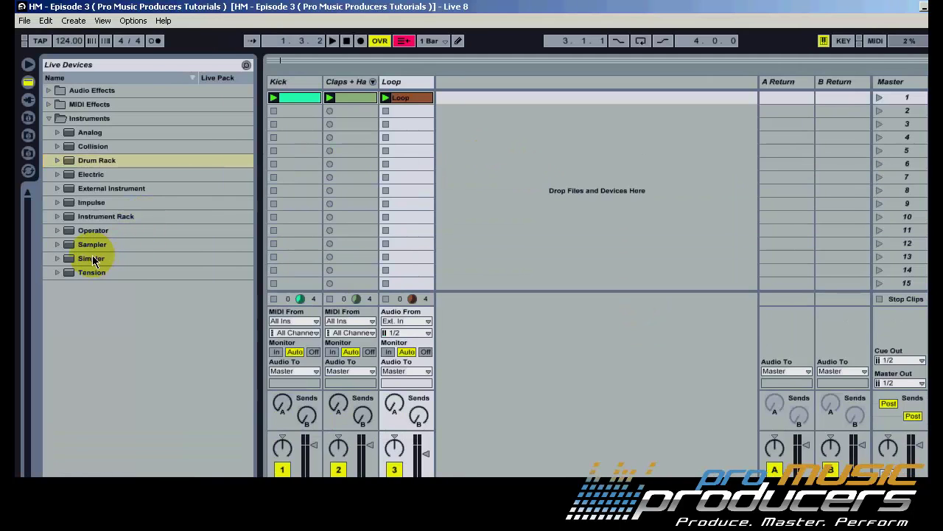
Add a Simpler track named Bass and load Bass Sample.wav into its Simpler
left_click_drag(92, 258, 460, 83)
right_click(459, 82)
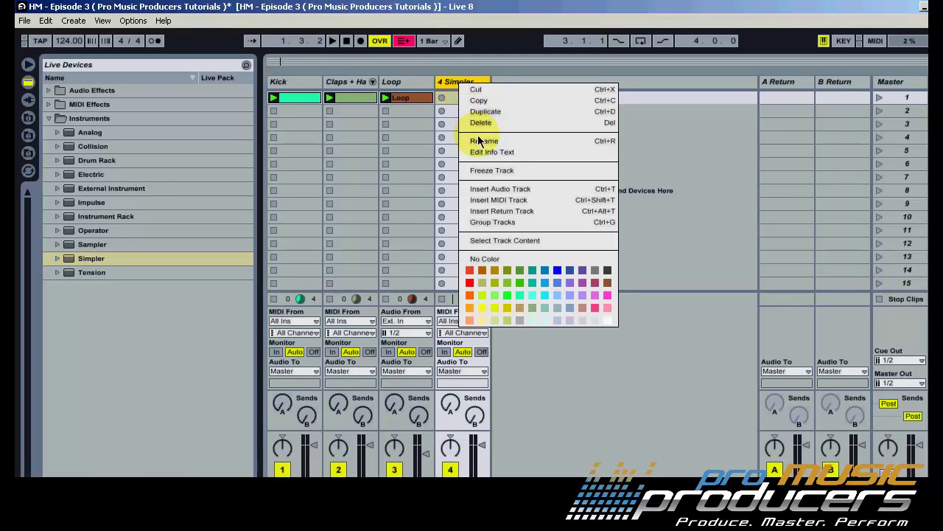
left_click(479, 139)
type("Bass")
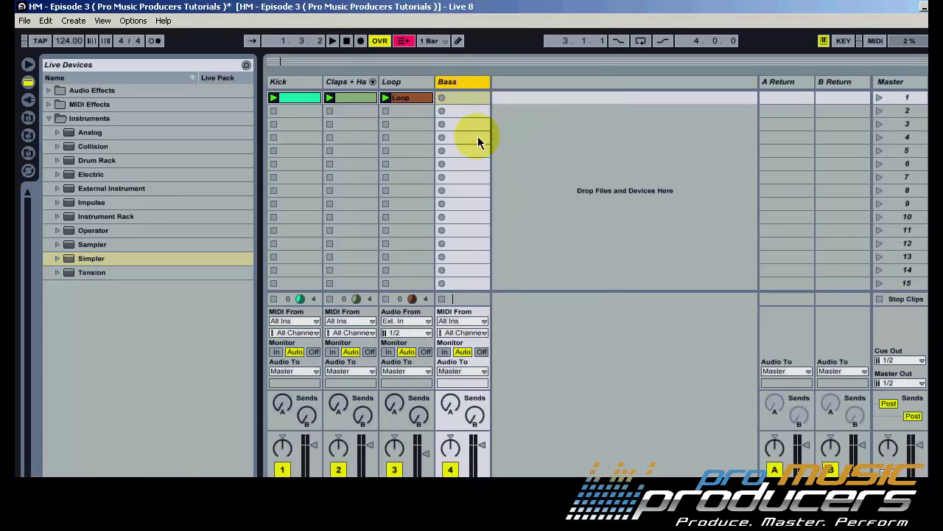
left_click(28, 154)
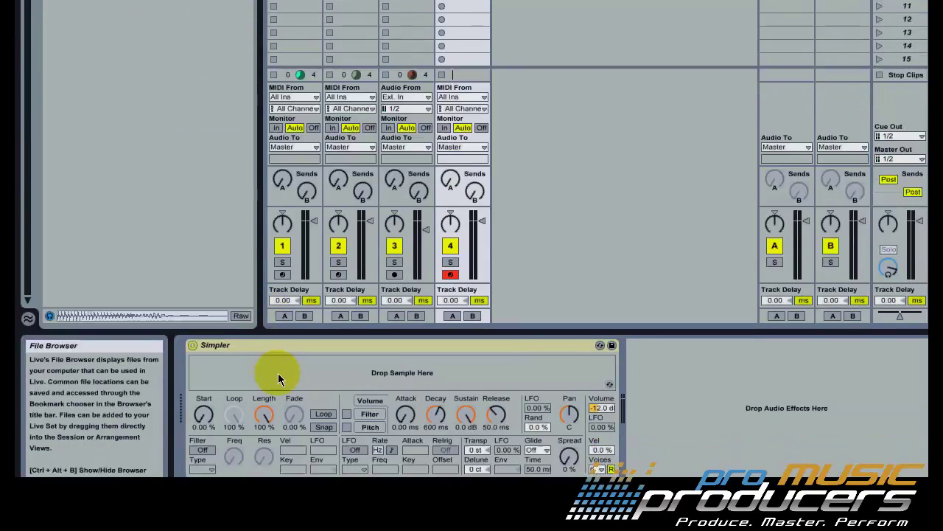
left_click_drag(278, 373, 279, 372)
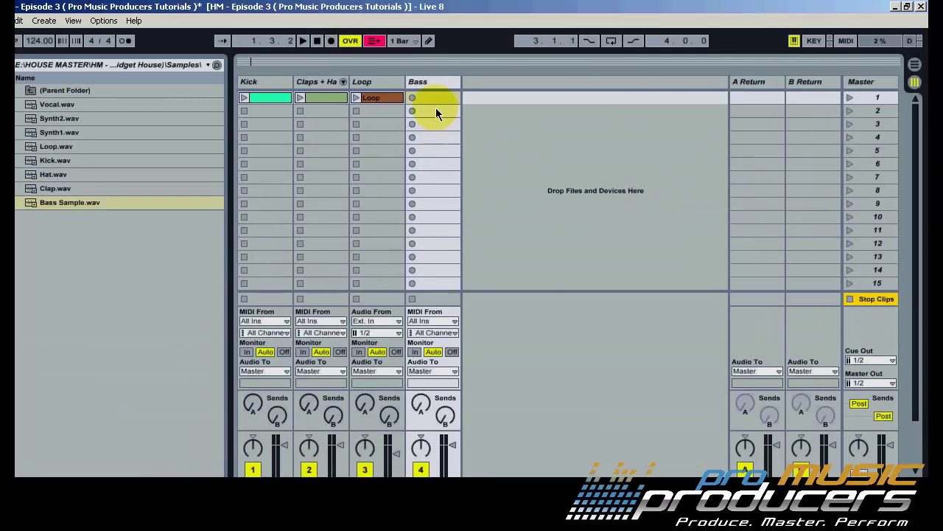
Create and launch a clip in the first Bass slot with the metronome on, and enlarge its note editor
double_click(432, 5)
left_click(412, 102)
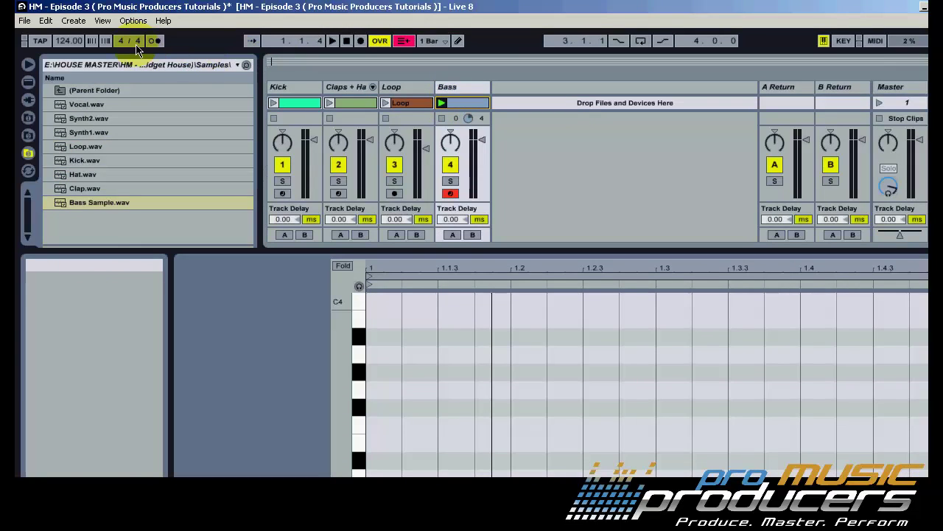
left_click(154, 44)
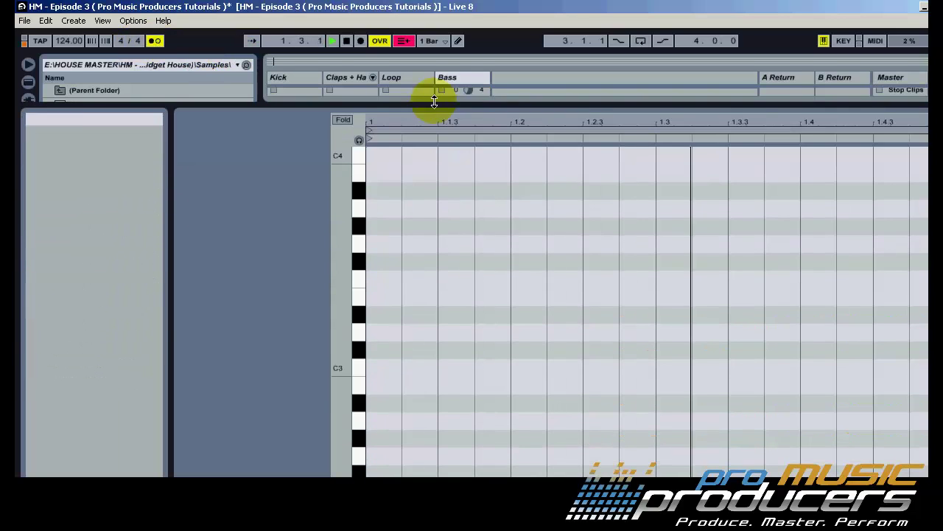
left_click_drag(456, 254, 432, 106)
Draw a one-beat D3 note at the start of the Bass clip and place a duplicate of it on A3 at 1.3
double_click(377, 354)
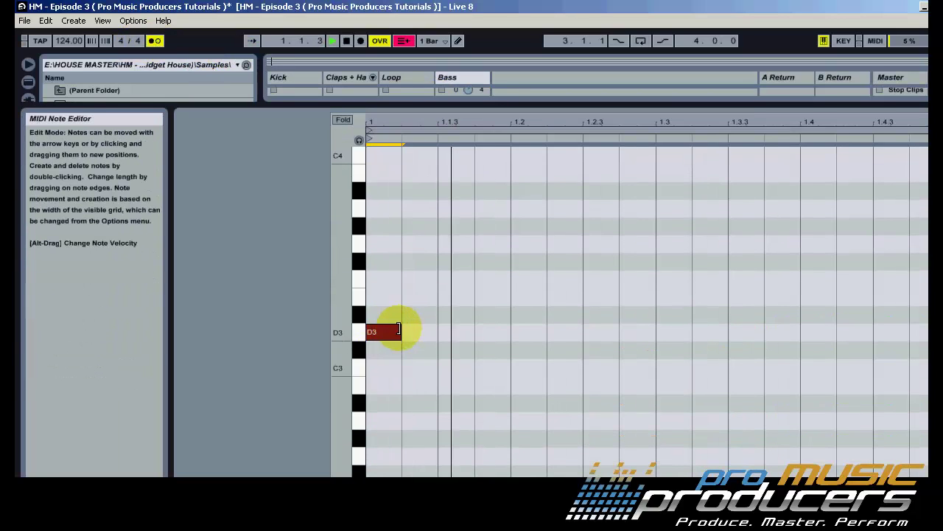
left_click_drag(387, 348, 403, 498)
left_click_drag(403, 424, 390, 297)
left_click_drag(390, 169, 496, 140)
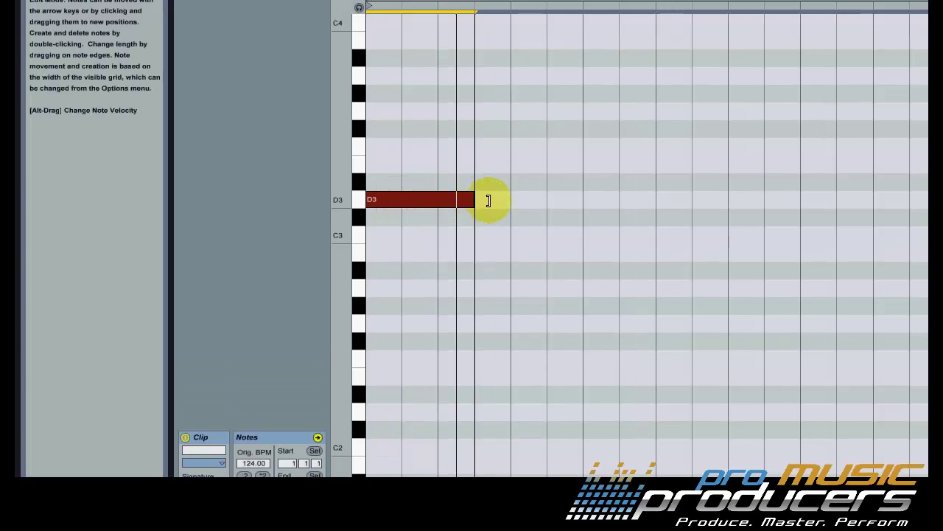
key("ctrl+d")
left_click_drag(537, 200, 693, 74)
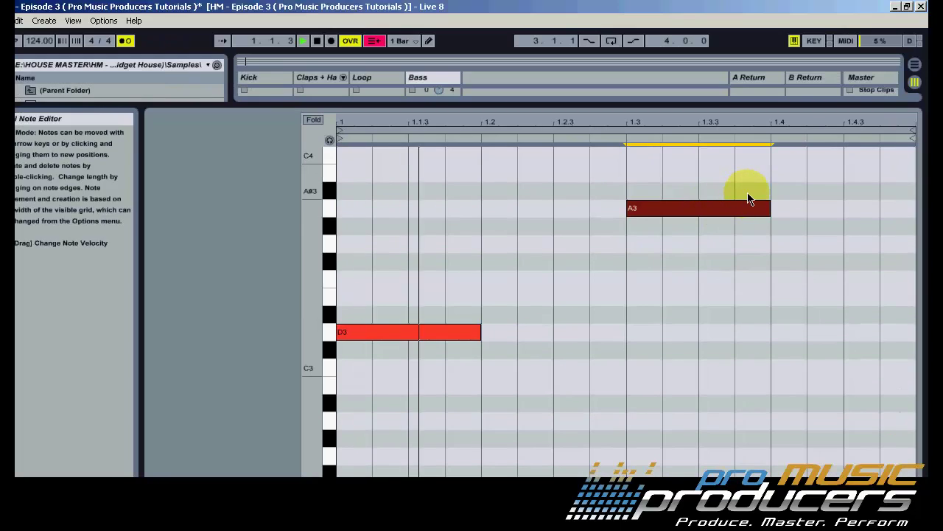
Shift the D3 note to 1.1.3 and the A3 note to 1.3.3, shortening them to a sixteenth and an eighth note
left_click_drag(751, 174, 368, 347)
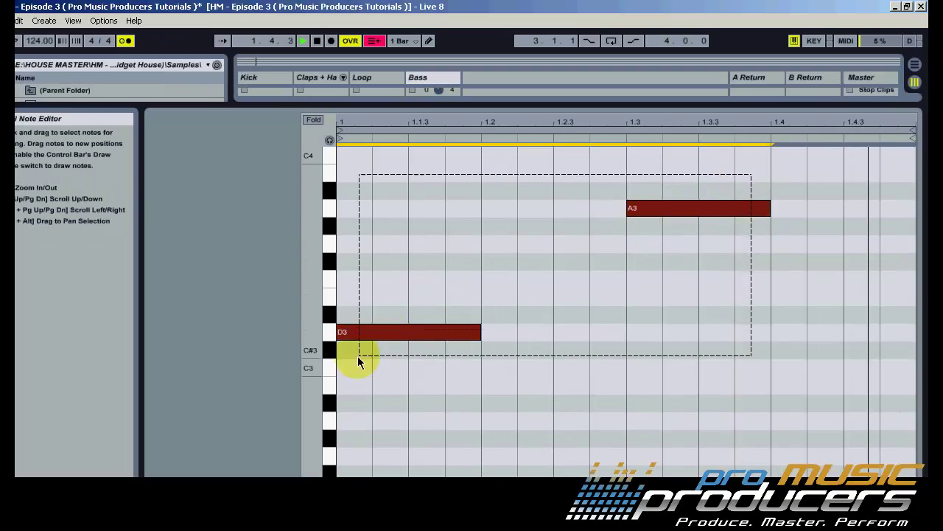
left_click(470, 311)
left_click_drag(479, 331, 426, 331)
left_click(516, 302)
left_click_drag(720, 212, 782, 221)
key("space")
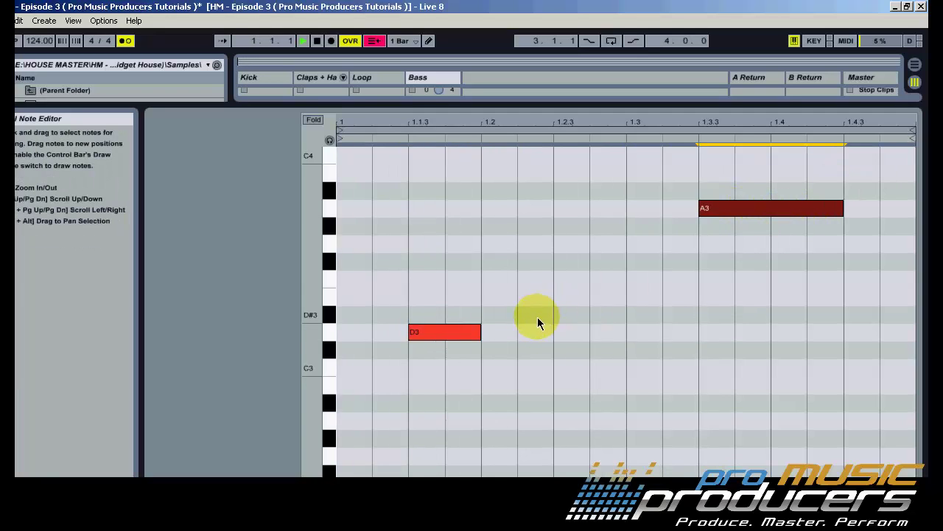
left_click_drag(840, 209, 771, 208)
left_click_drag(480, 331, 452, 331)
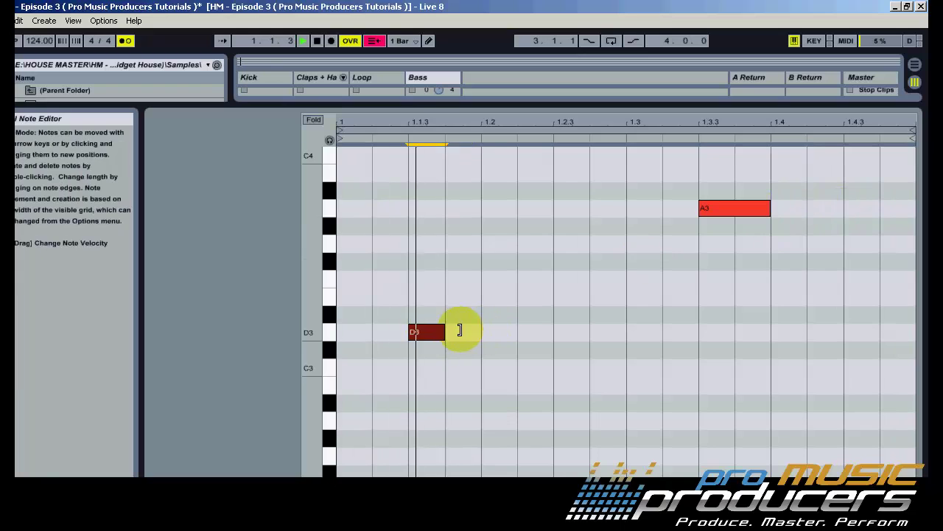
Add sixteenth notes to the Bass clip: F3 at 1.4.2 and D#3 at 1.2.3
double_click(830, 279)
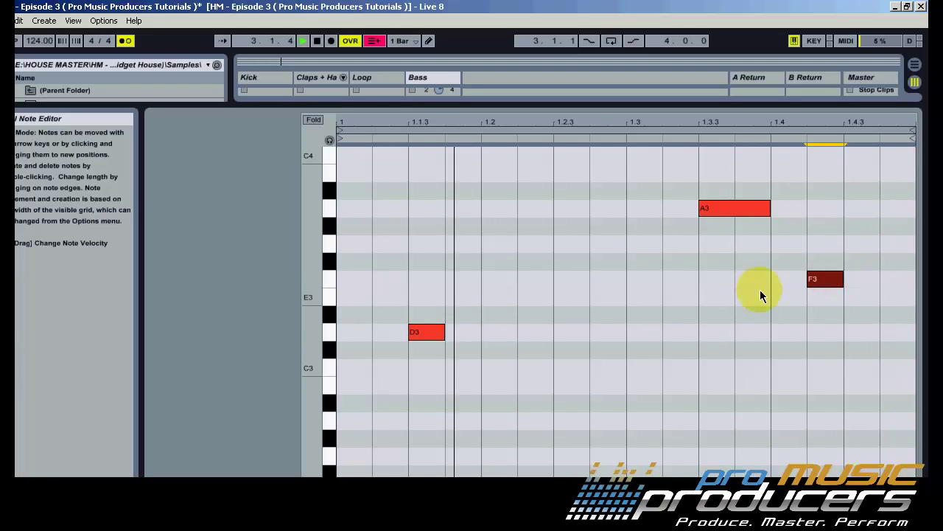
left_click_drag(305, 288, 313, 287)
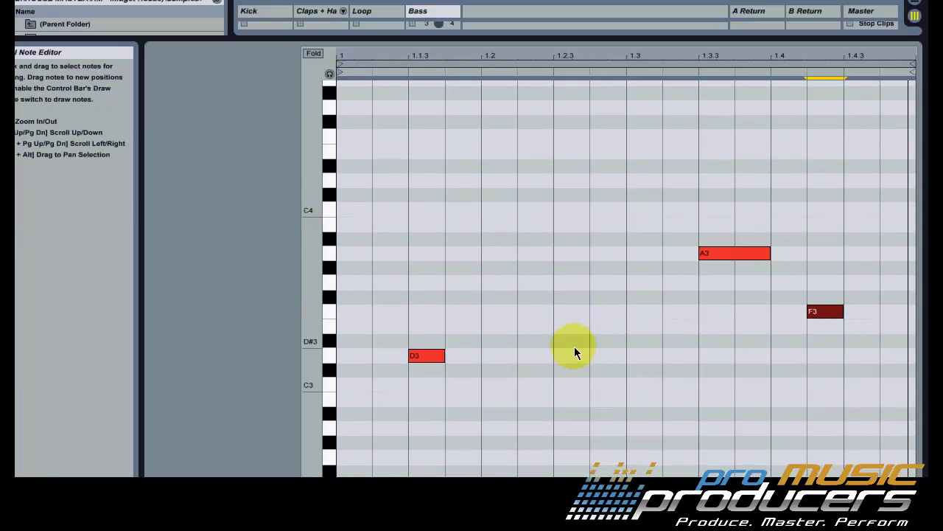
double_click(575, 407)
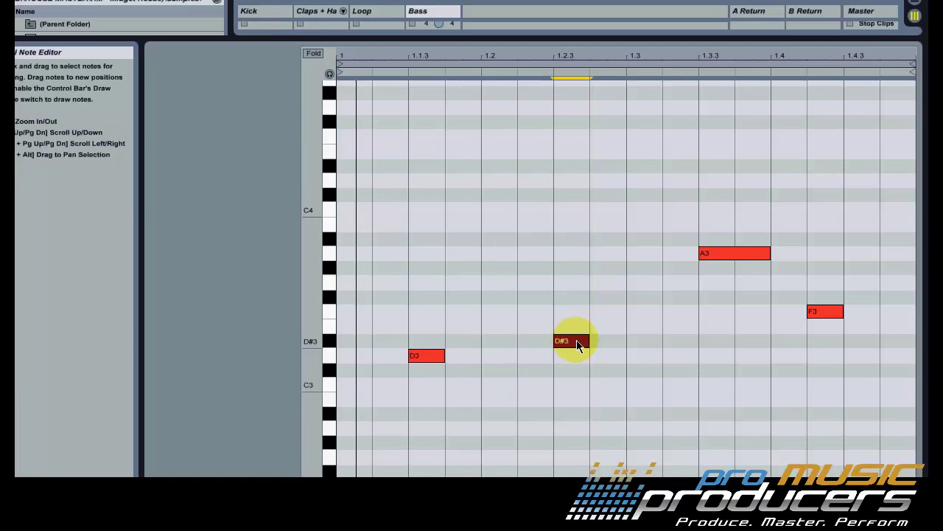
Change the D#3 note at 1.2.3 into an eighth-note D3 starting at 1.2.4, shrink the note editor and restart playback
left_click_drag(583, 345, 586, 356)
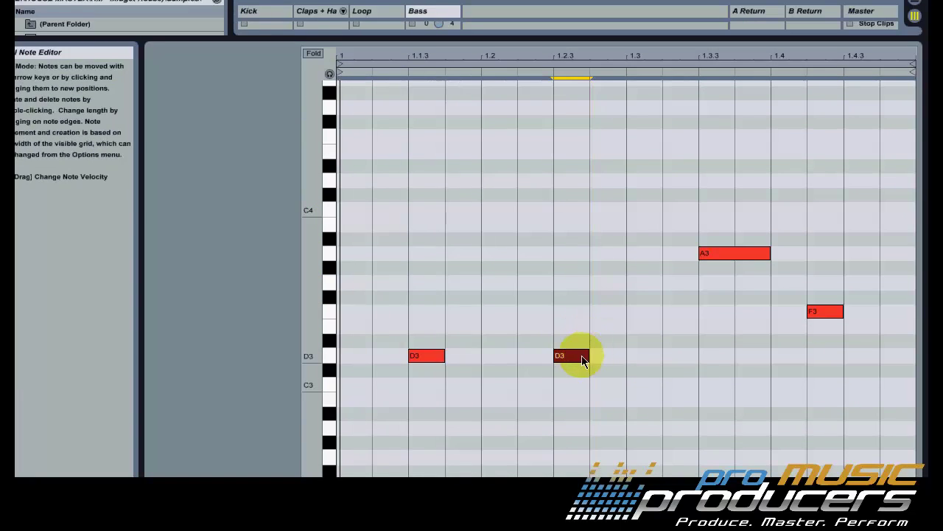
left_click_drag(576, 357, 653, 356)
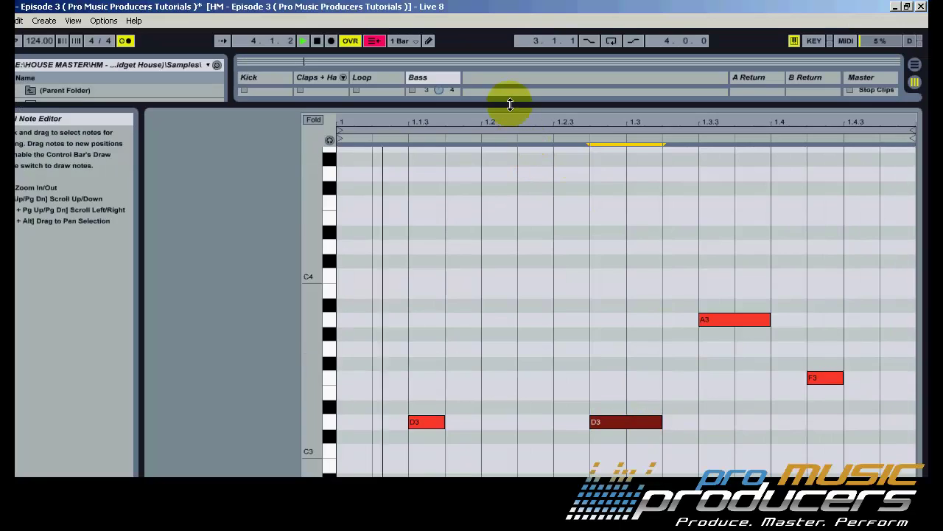
left_click_drag(510, 105, 455, 420)
key("space")
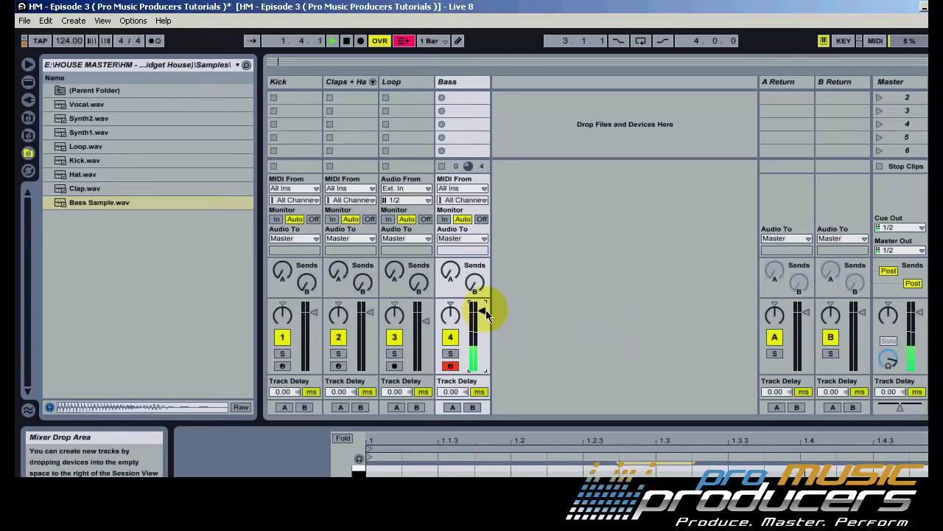
Switch on the filter of the Bass track's Simpler and lower its cutoff frequency to 83.2 Hz
double_click(458, 78)
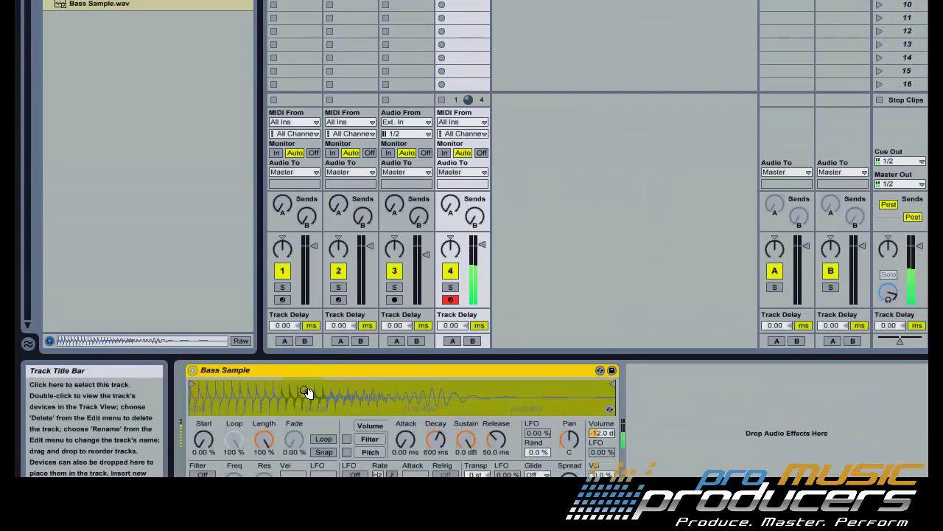
left_click(201, 474)
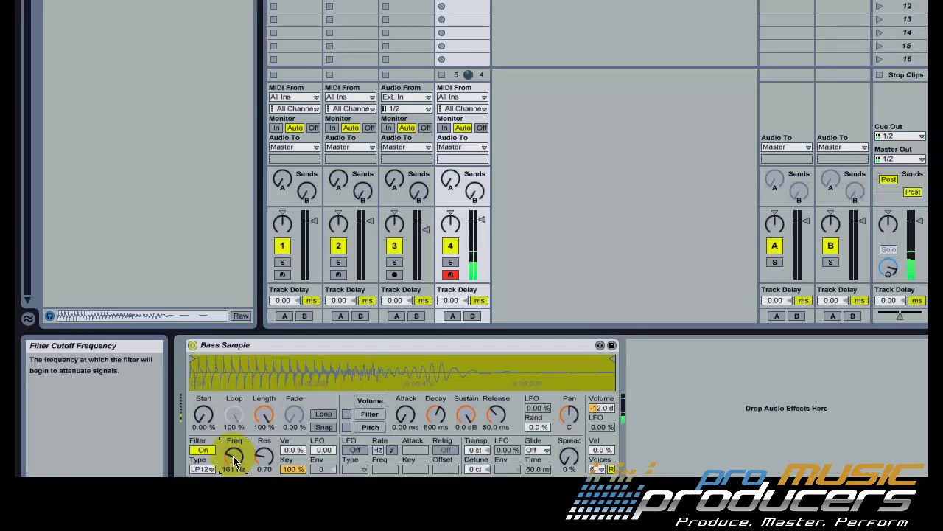
left_click_drag(233, 454, 233, 456)
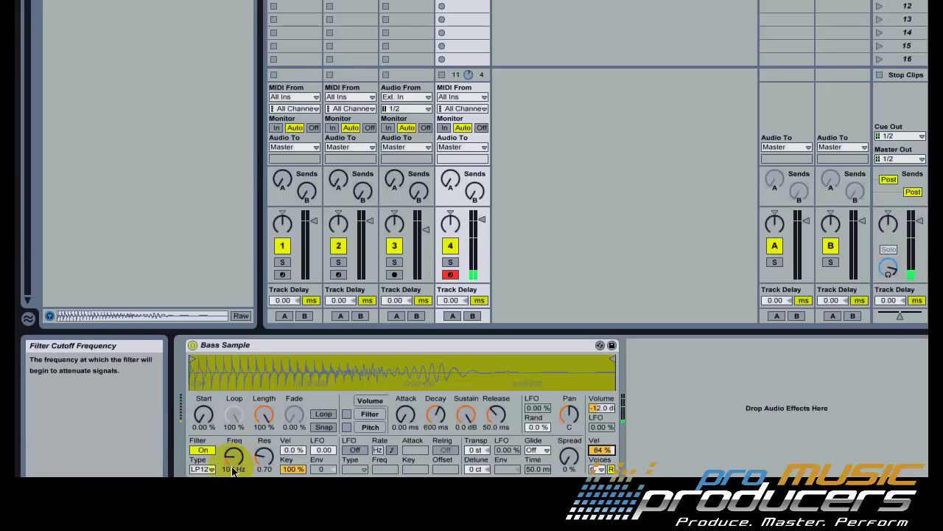
left_click_drag(234, 471, 233, 469)
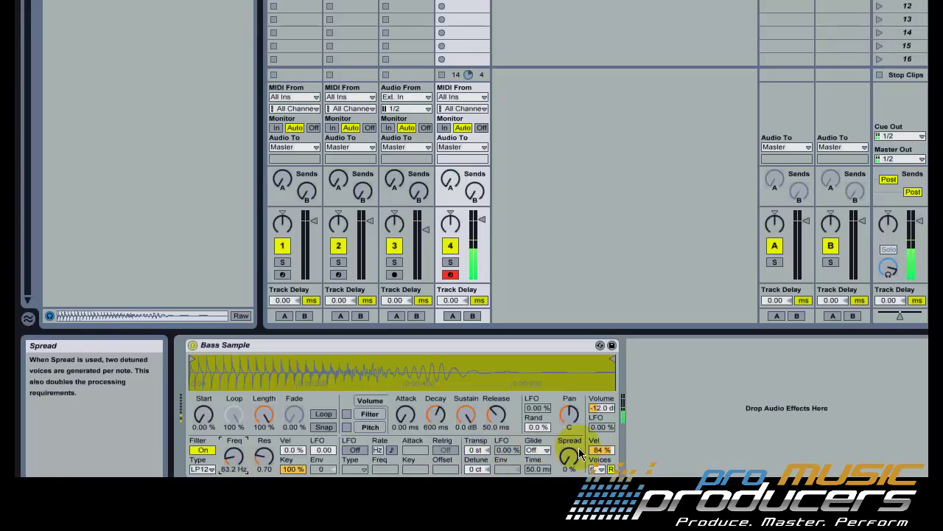
Set the Bass Simpler's volume velocity amount to 89 % and its filter LFO depth to 24.0, and enable the LFO at about 5 Hz
left_click_drag(591, 451, 592, 448)
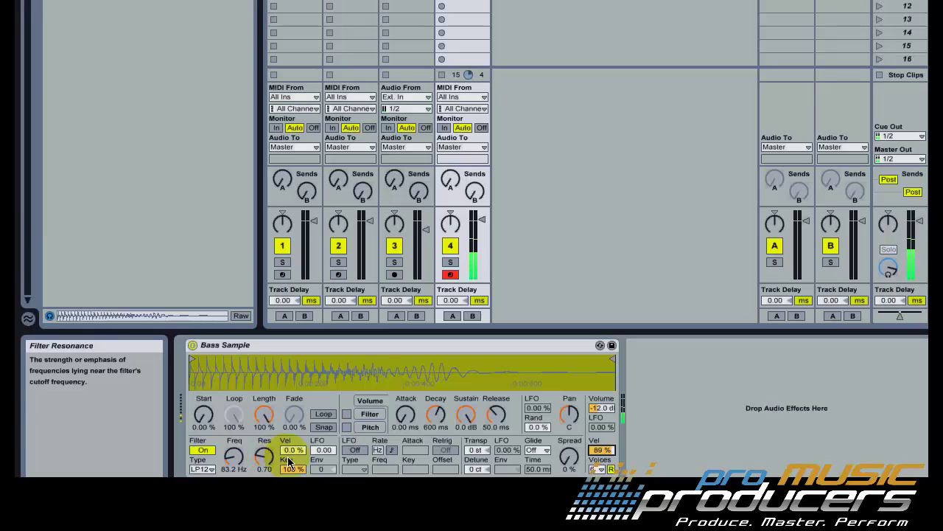
left_click_drag(323, 454, 320, 448)
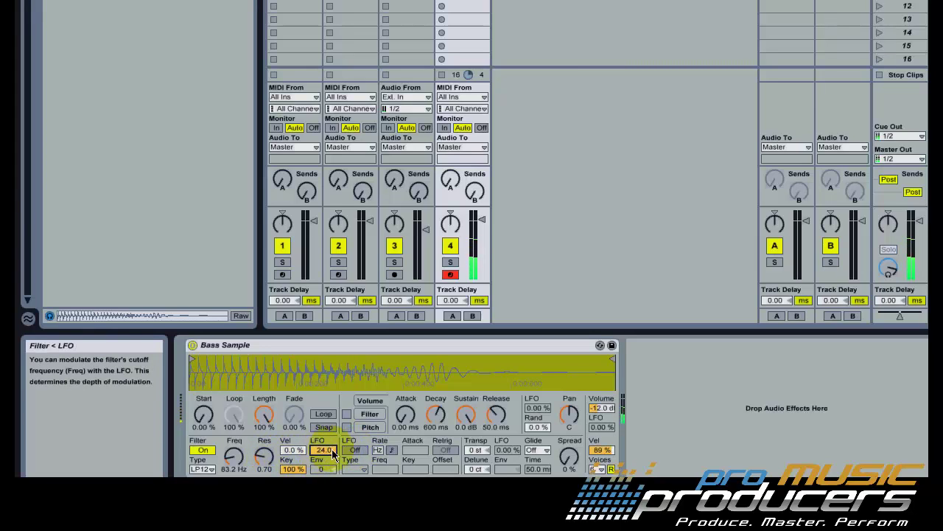
left_click(349, 450)
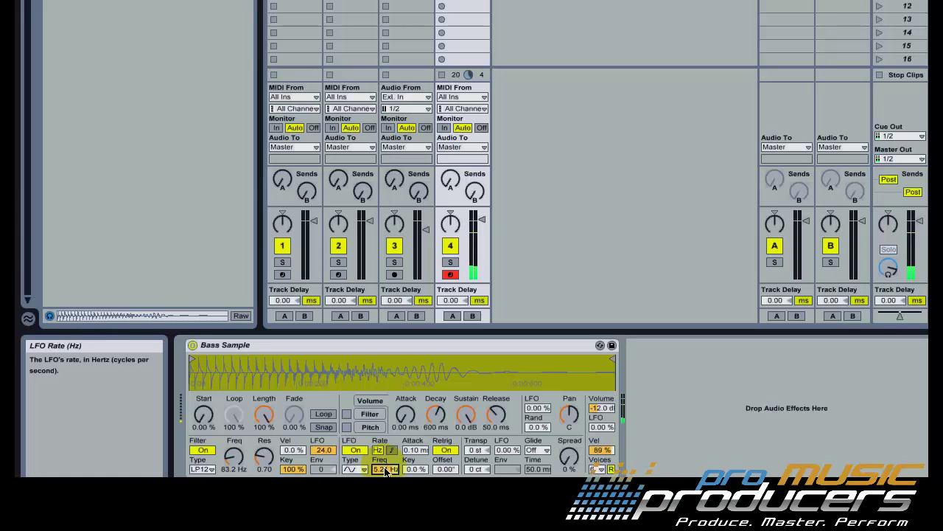
Launch the Kick clip alongside the Bass and fine-tune the Bass Simpler's volume velocity amount
left_click(482, 219)
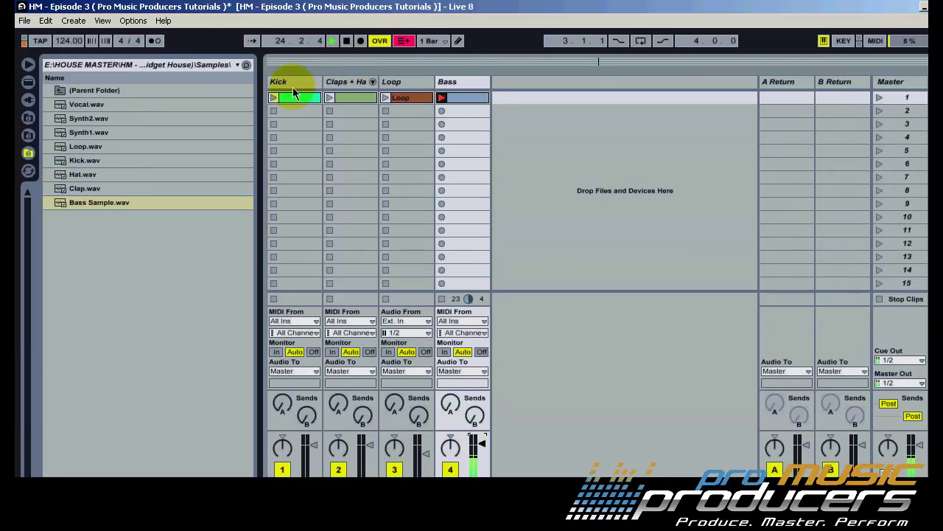
left_click(274, 97)
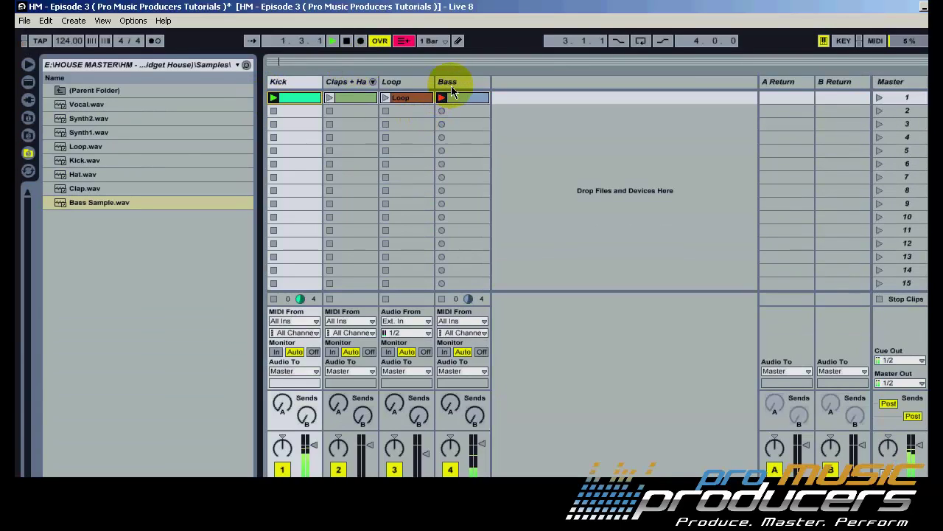
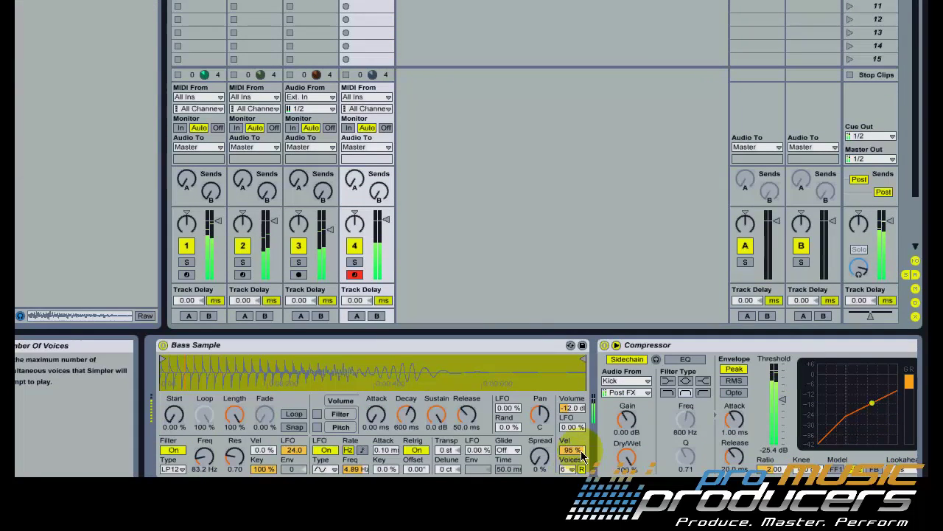
left_click_drag(580, 451, 582, 453)
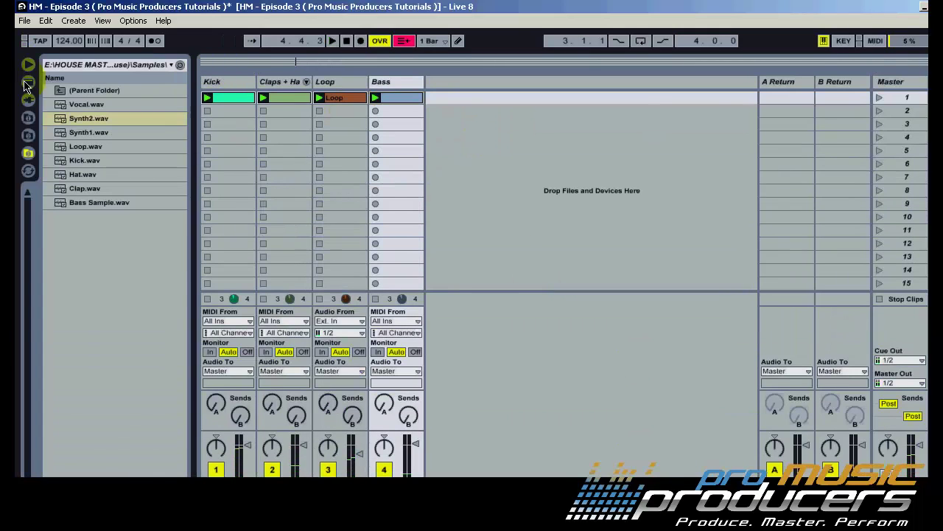
Add a new MIDI track holding a Simpler instrument after Bass and name it "Synth shot"
left_click(26, 83)
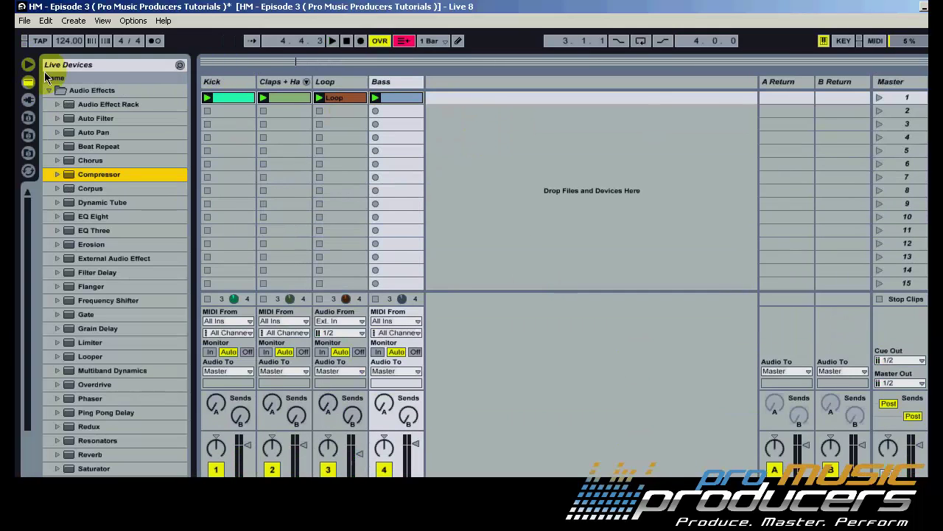
left_click(28, 84)
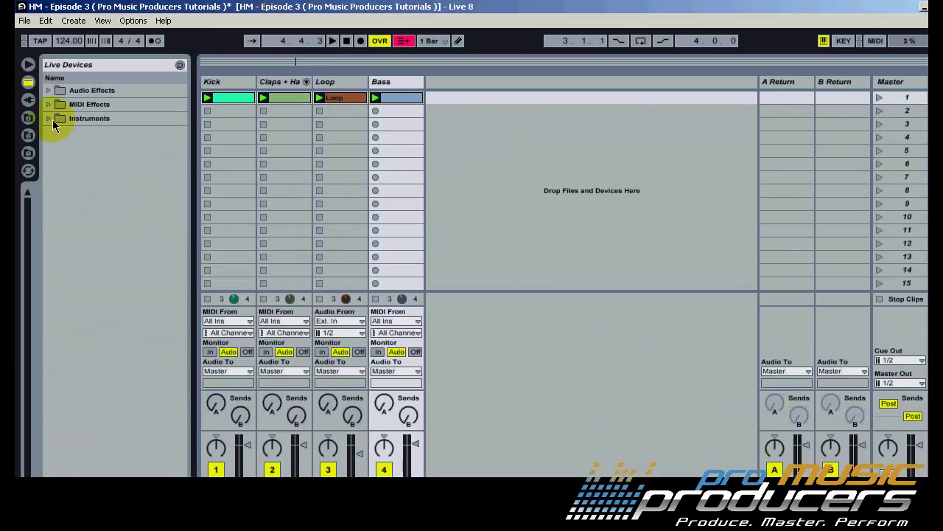
left_click(51, 120)
left_click_drag(98, 257, 448, 121)
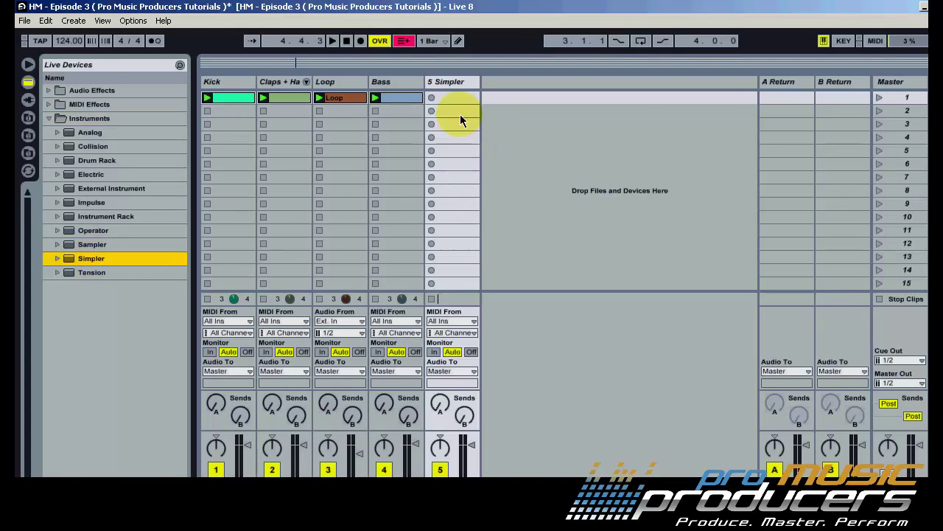
right_click(451, 84)
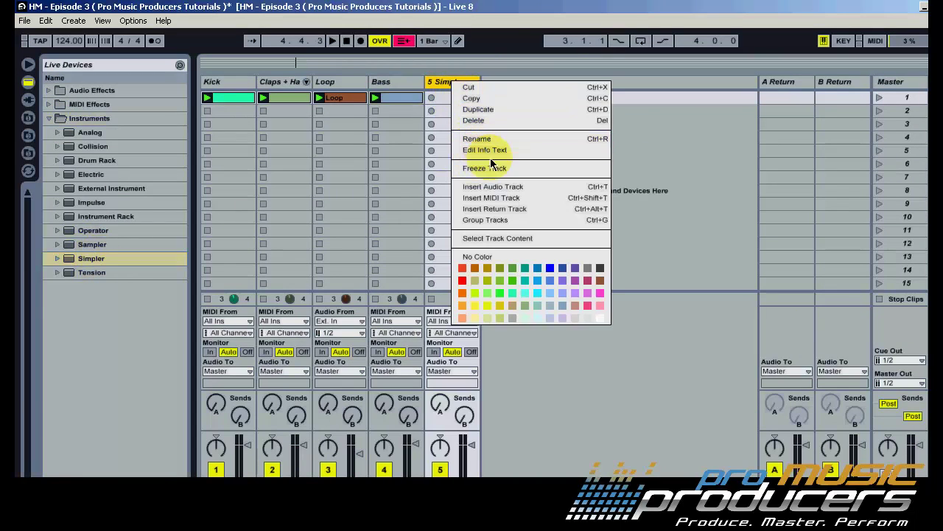
left_click(483, 139)
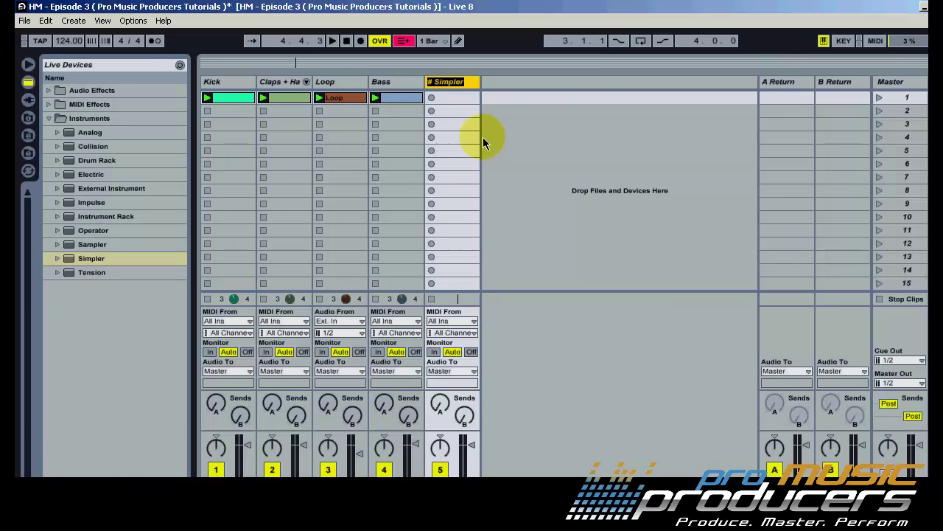
type("Synth shot")
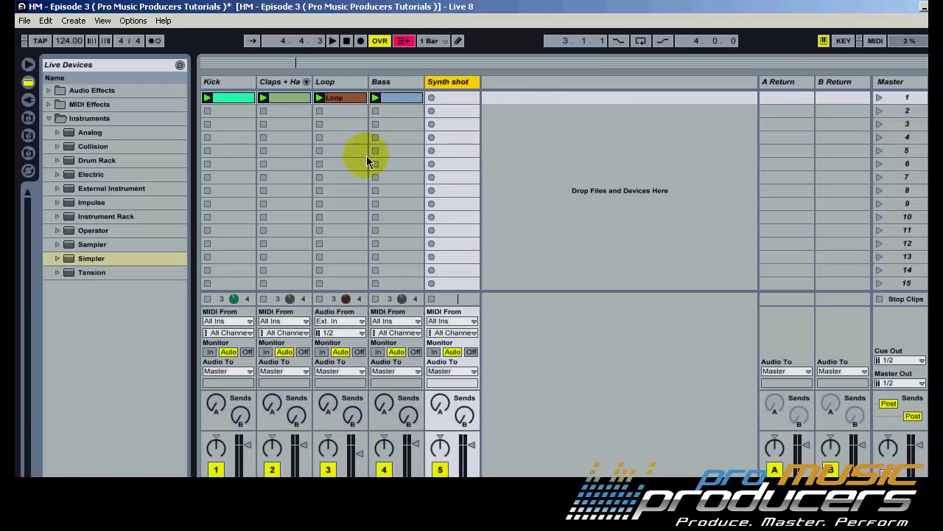
Preview Synth1.wav and Synth2.wav from the samples folder and rename the Synth shot track "Synth shot 2"
left_click(27, 153)
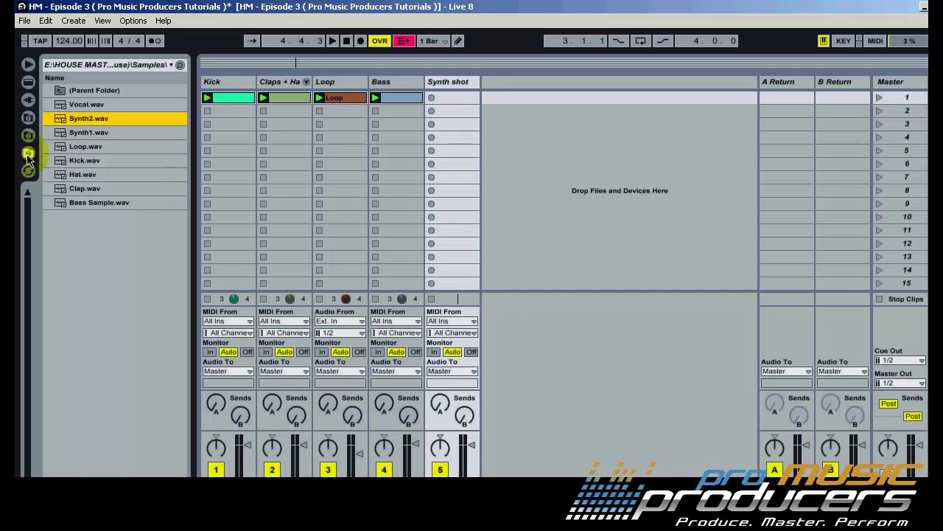
left_click(95, 135)
left_click(99, 121)
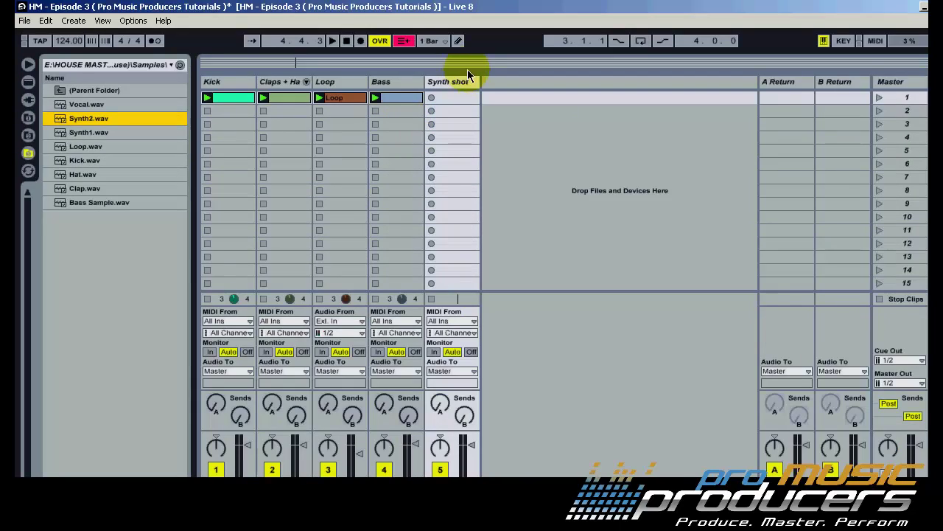
right_click(458, 15)
left_click(500, 141)
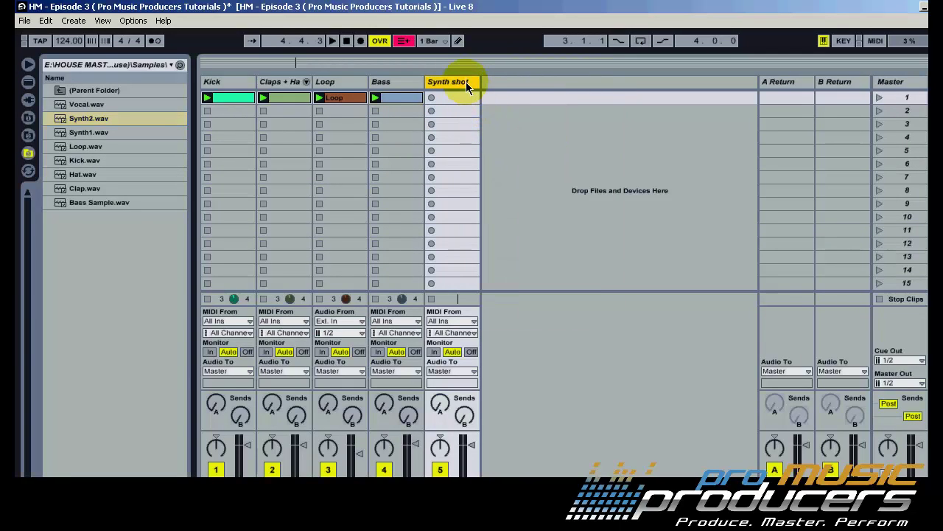
type("t")
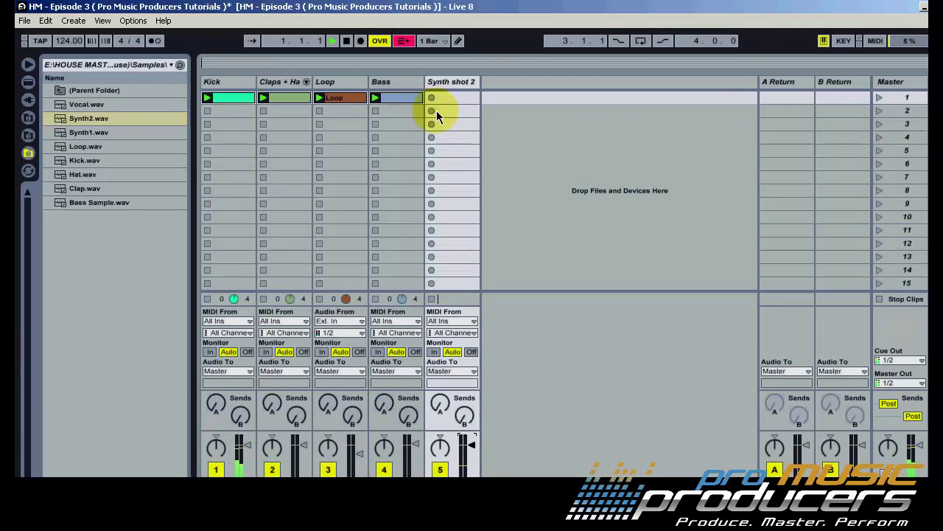
Create a clip in the first Synth shot 2 slot with sixteenth D3 notes at 1.1.3, 1.2.3, 1.3.3 and 1.4.3
double_click(442, 98)
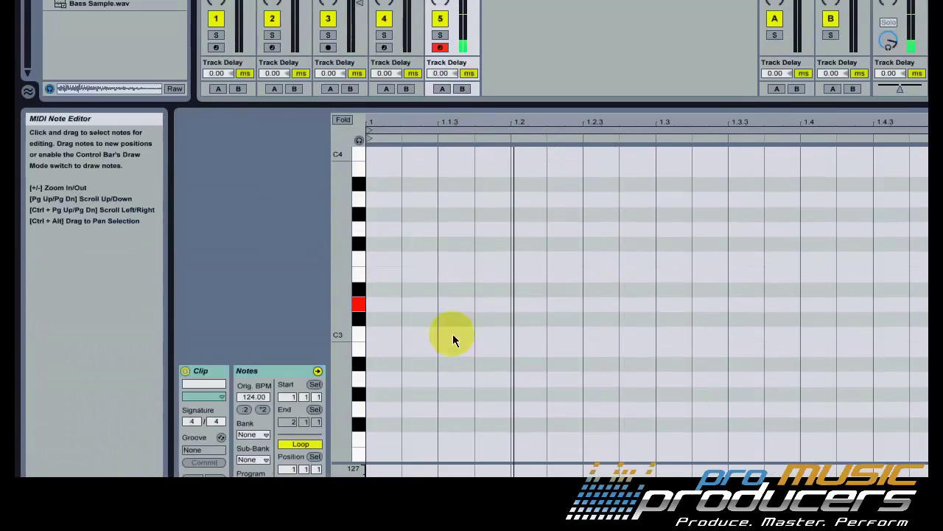
double_click(457, 304)
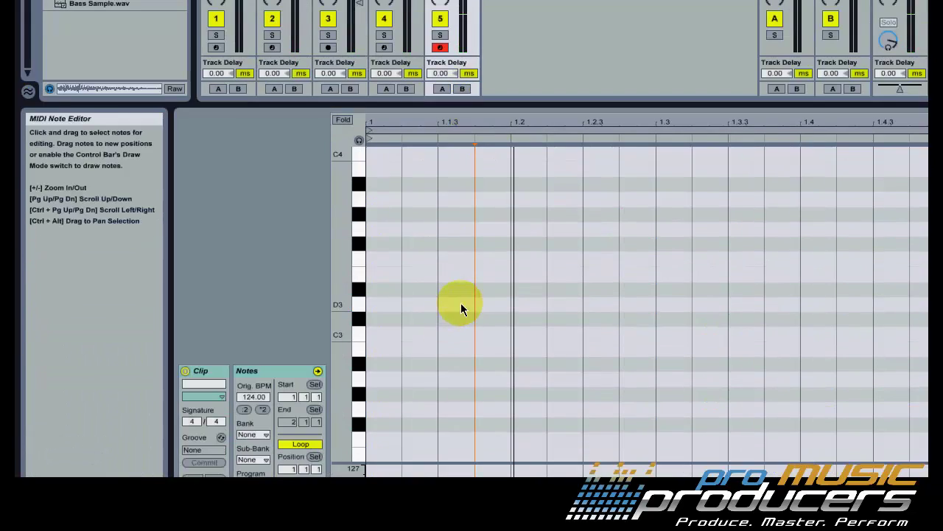
double_click(593, 303)
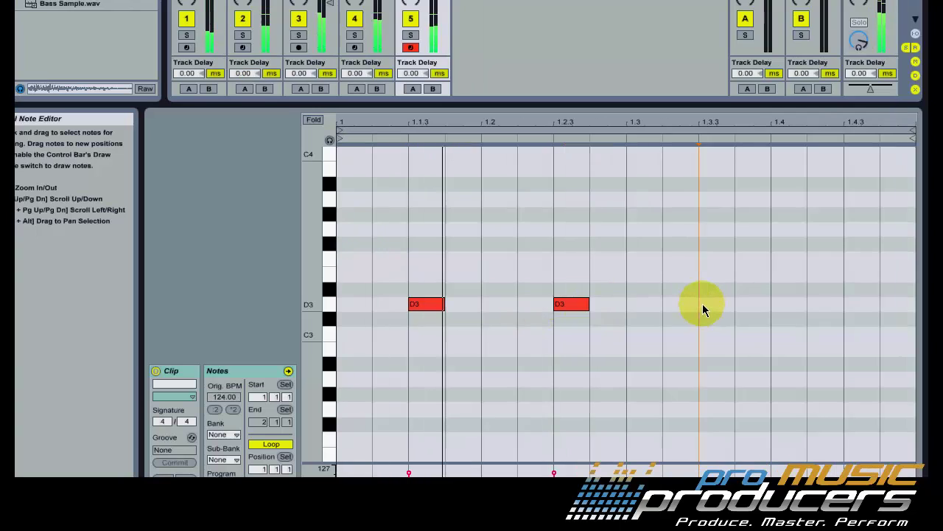
double_click(730, 303)
double_click(863, 304)
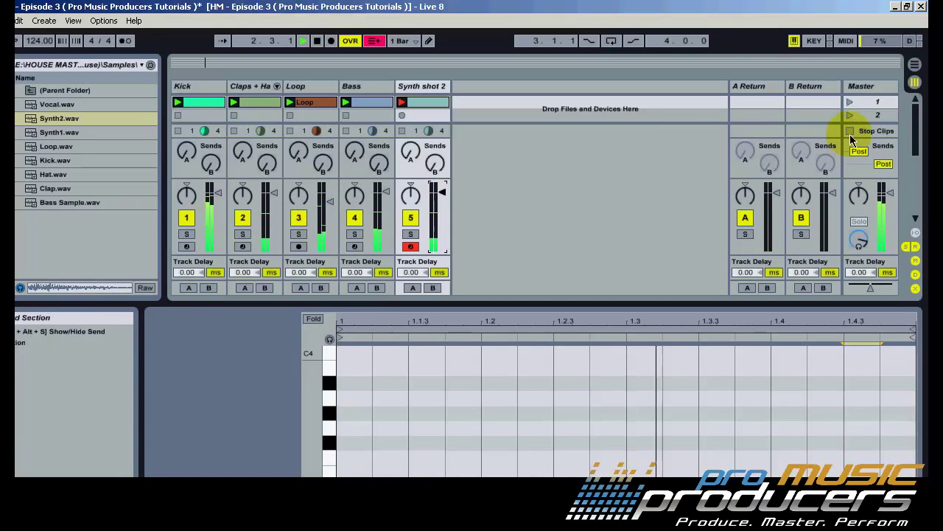
Play the Synth shot 2 clip together with only the Bass and Kick clips
left_click(403, 102)
key("space")
left_click(346, 103)
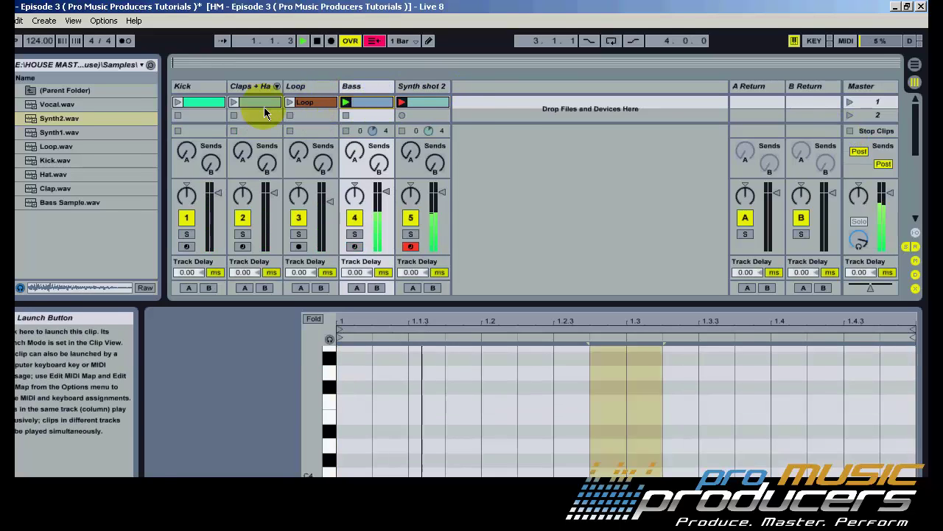
key("space")
left_click(206, 106)
left_click(446, 86)
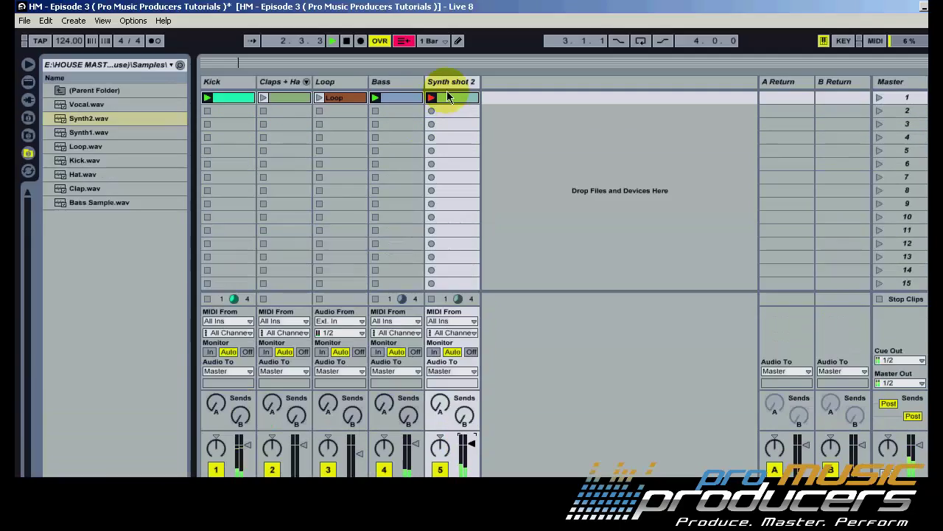
Lengthen the Synth shot 2 clip's D3 note at 1.2.3 to an eighth and place a sixteenth F3 note at 1.4.4
double_click(453, 98)
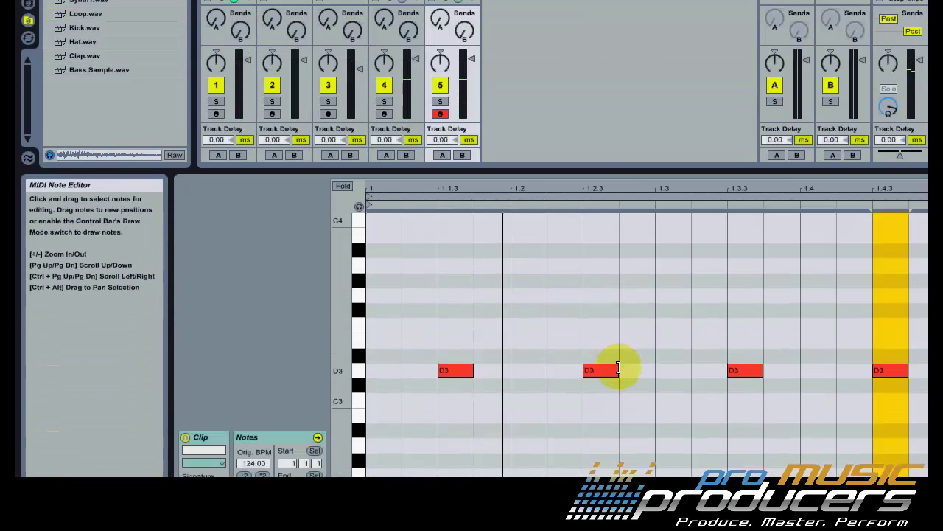
left_click_drag(618, 368, 654, 369)
left_click_drag(737, 370, 888, 329)
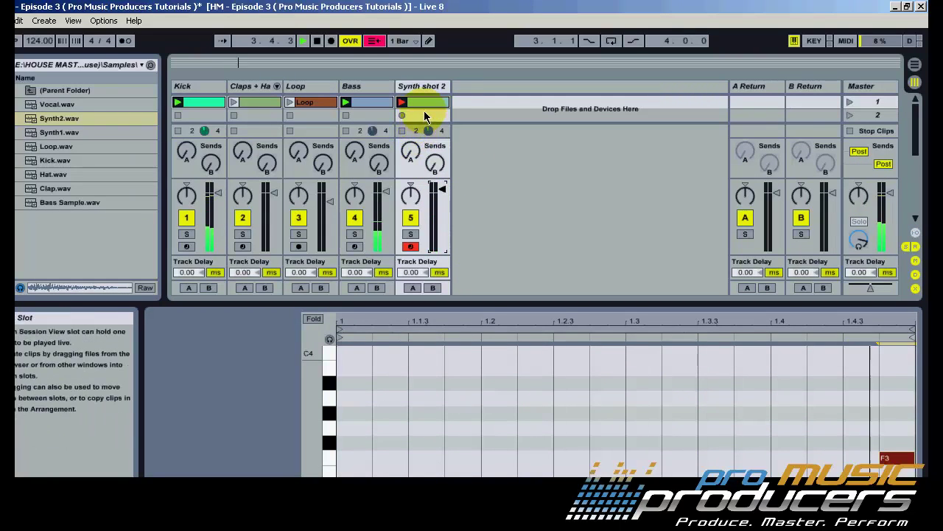
Launch the claps and hats clip alongside Kick, Bass and Synth shot 2, with the Synth shot 2 clip selected for editing
left_click(423, 117)
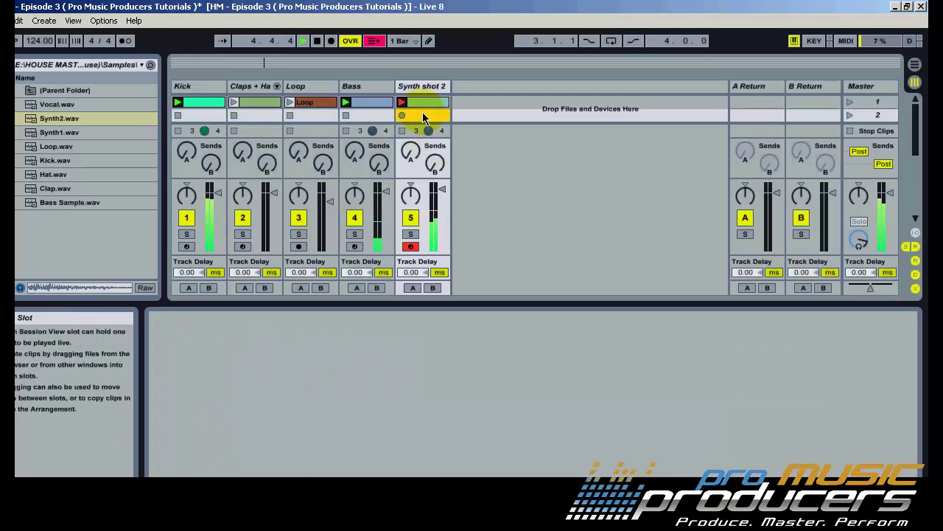
left_click(423, 104)
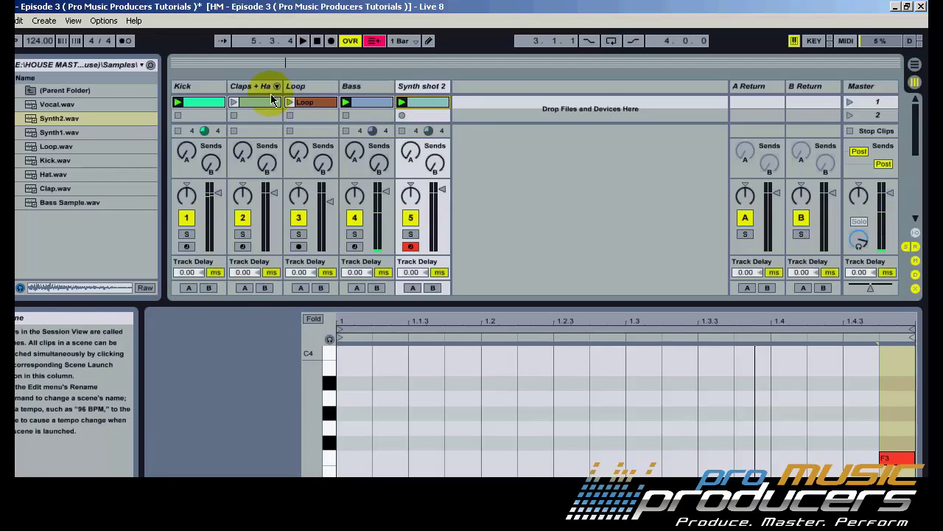
left_click(234, 102)
left_click(435, 103)
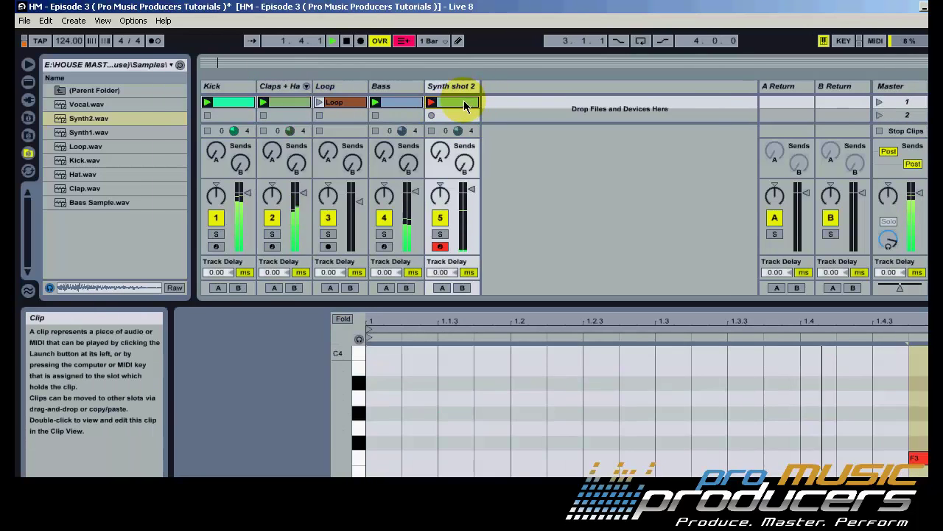
Duplicate the Synth shot 2 track and launch the copy's clip alongside the original
double_click(461, 87)
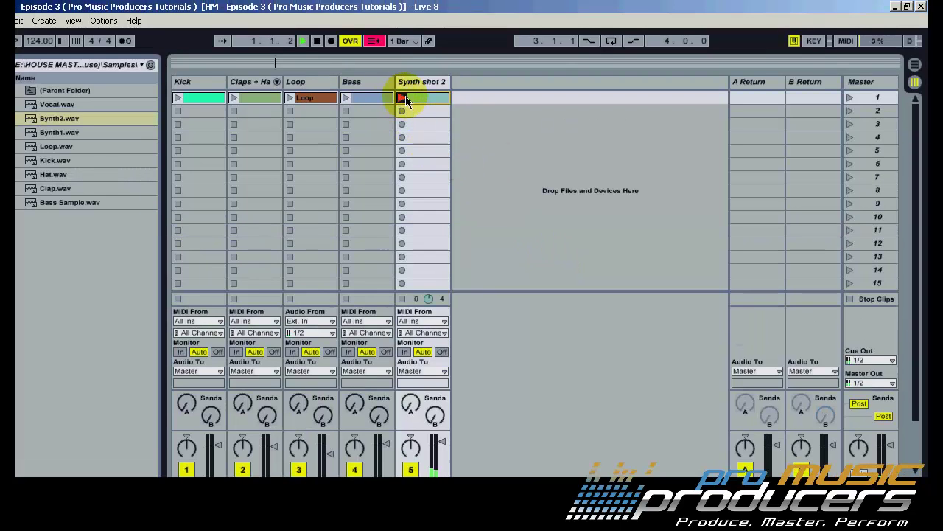
right_click(413, 81)
left_click(472, 113)
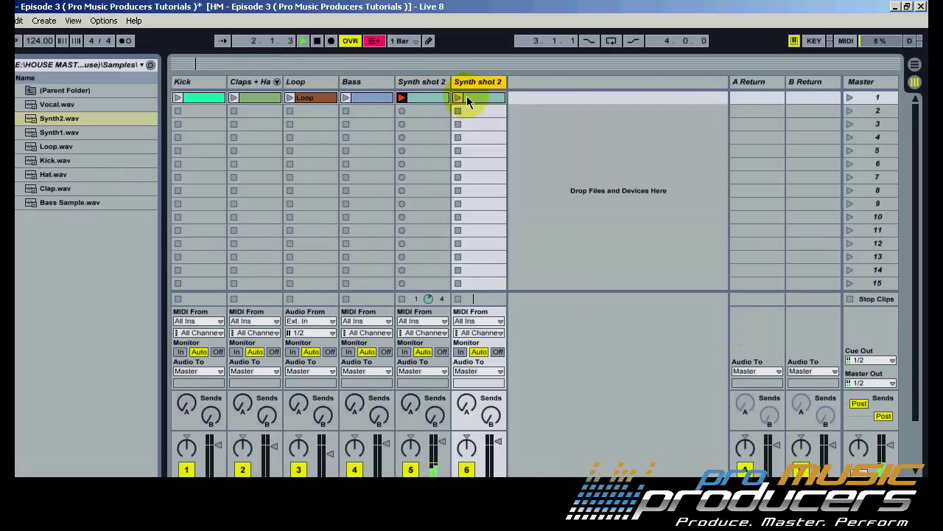
left_click(460, 98)
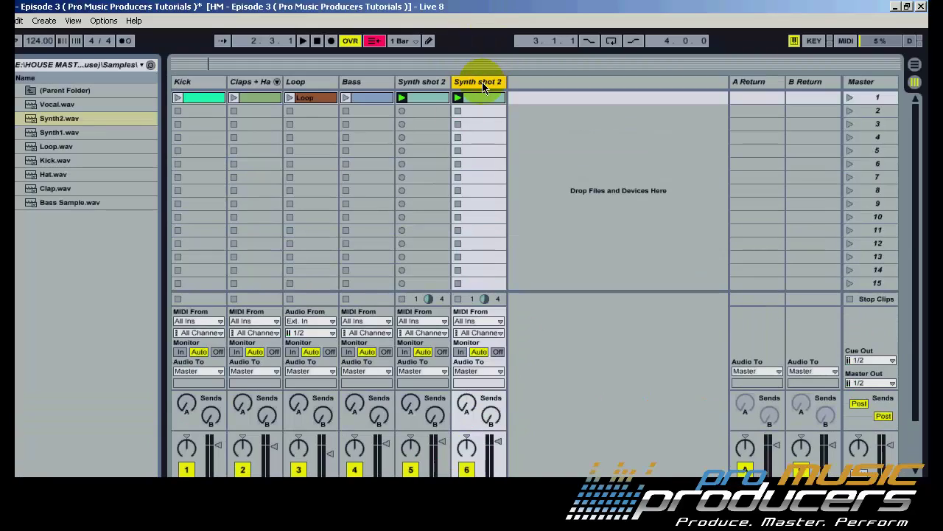
Rename the duplicated track as Synth shot 1 and move it in front of Synth shot 2
right_click(478, 82)
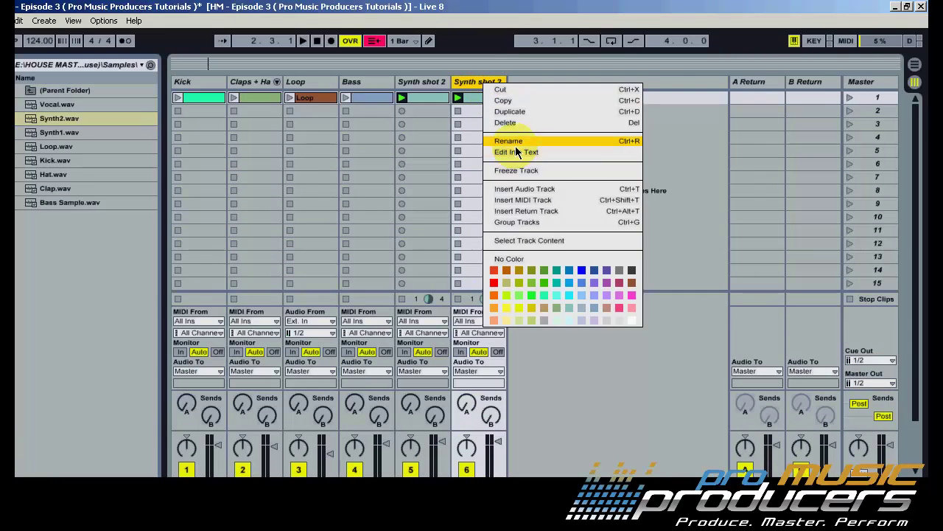
left_click(511, 141)
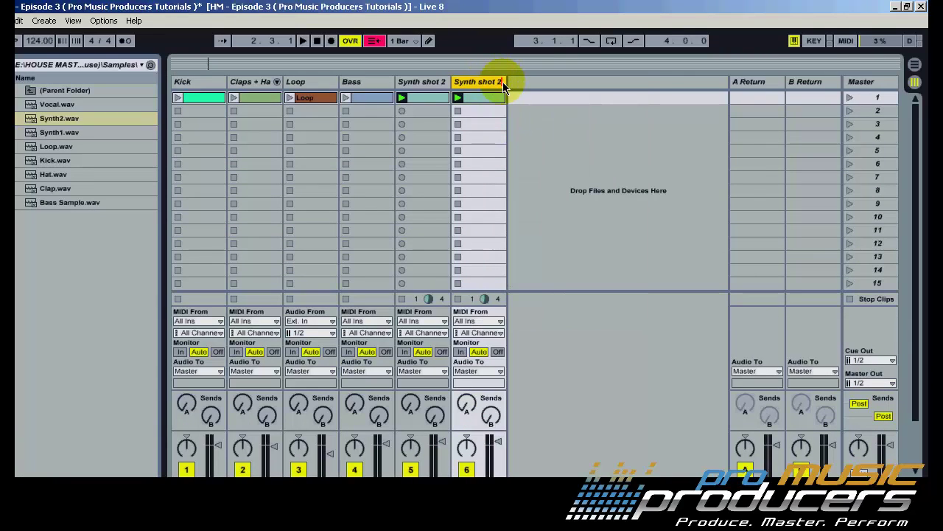
type("Synth shot 1")
left_click_drag(502, 82, 413, 83)
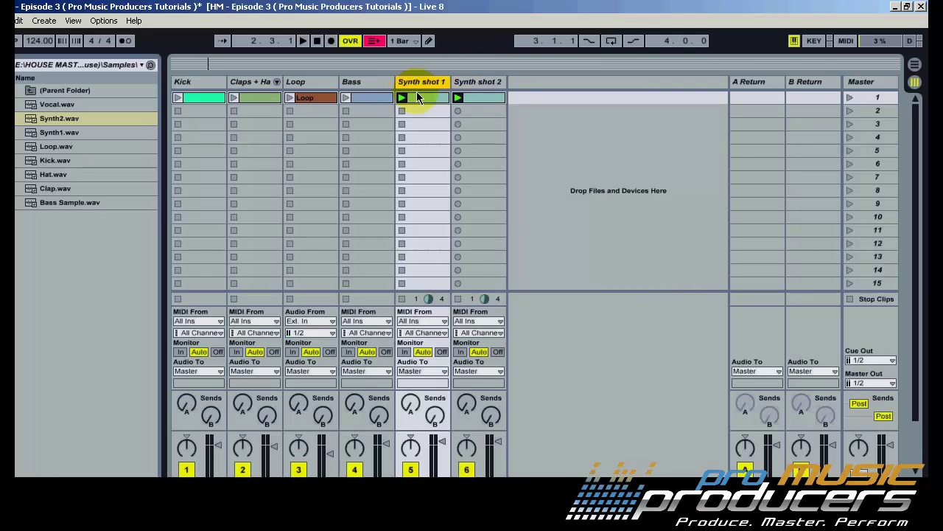
Load Synth1.wav from the Samples folder into the sampler device on the Synth shot 1 track
left_click(49, 129)
left_click(81, 133)
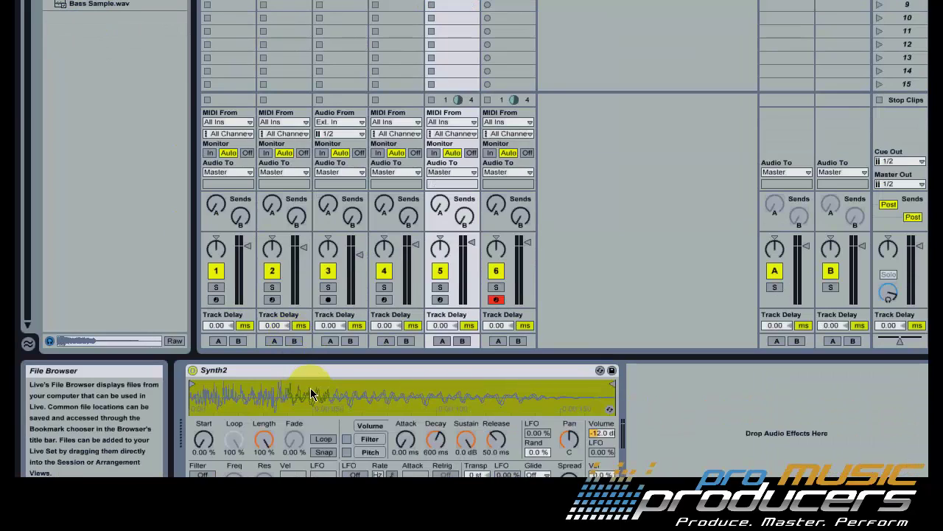
left_click_drag(311, 394, 312, 392)
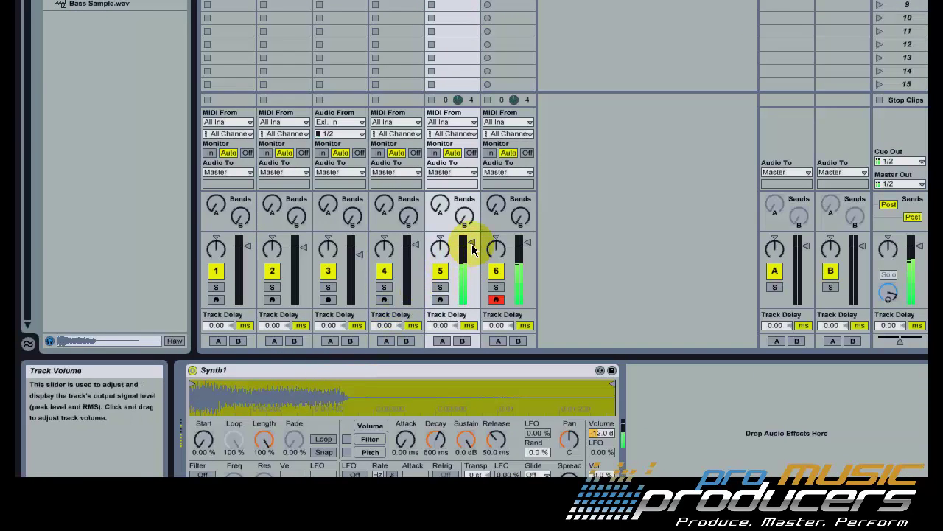
Solo Synth shot 1, shape it with an LP12 filter at 219 Hz and a filter envelope amount of 72, and unsolo it
left_click(440, 287)
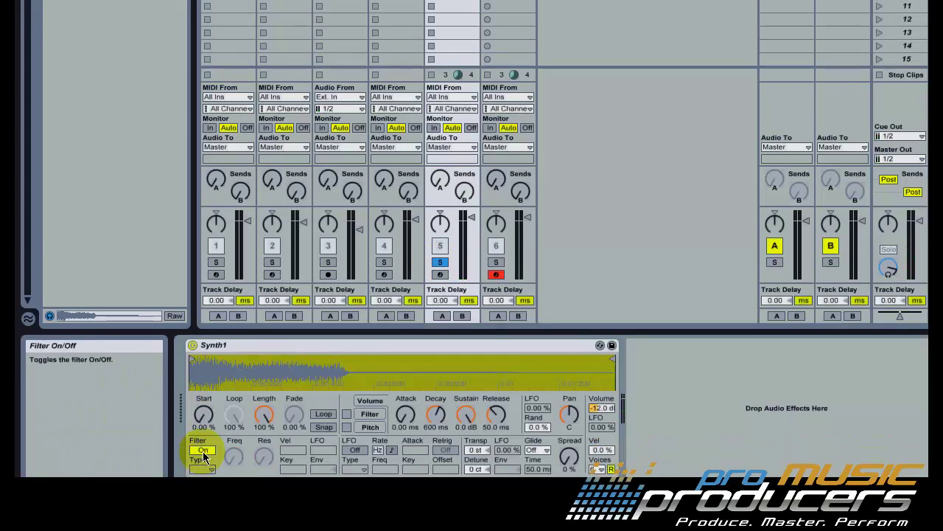
left_click(203, 474)
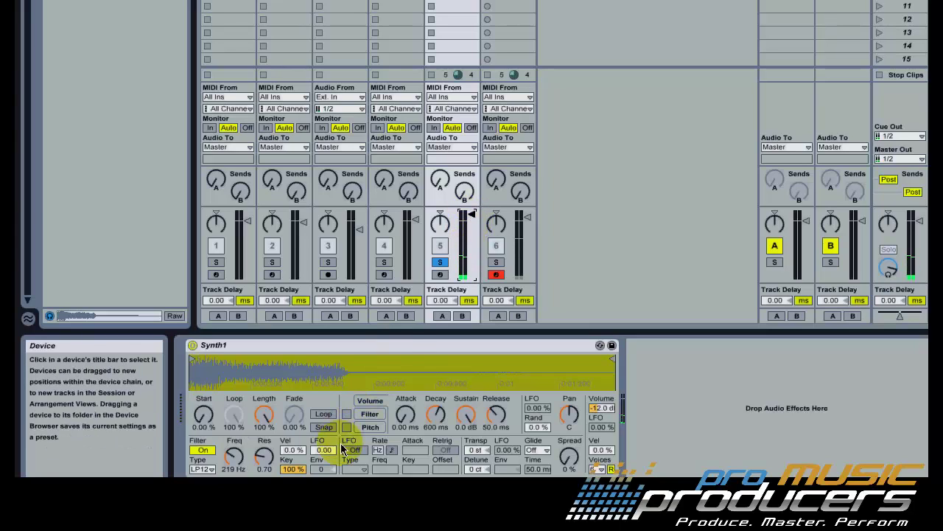
left_click(350, 416)
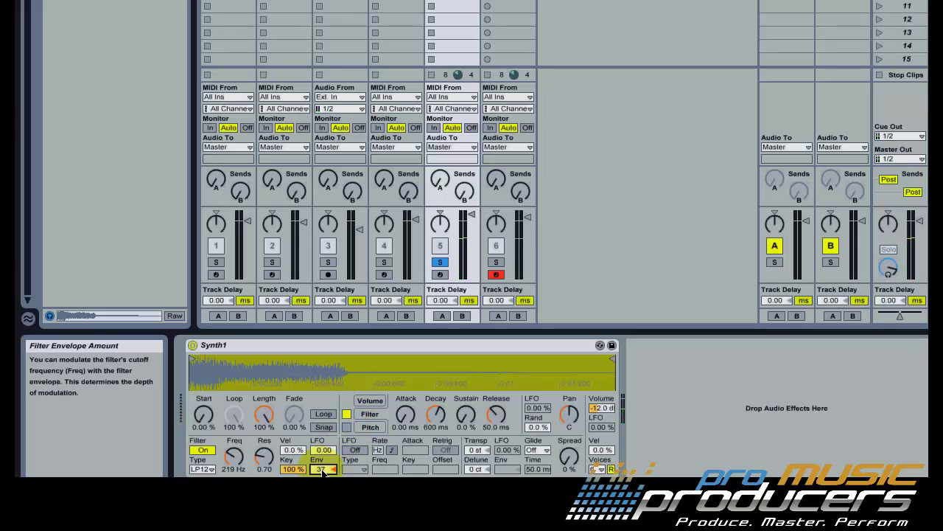
left_click(473, 216)
left_click(440, 261)
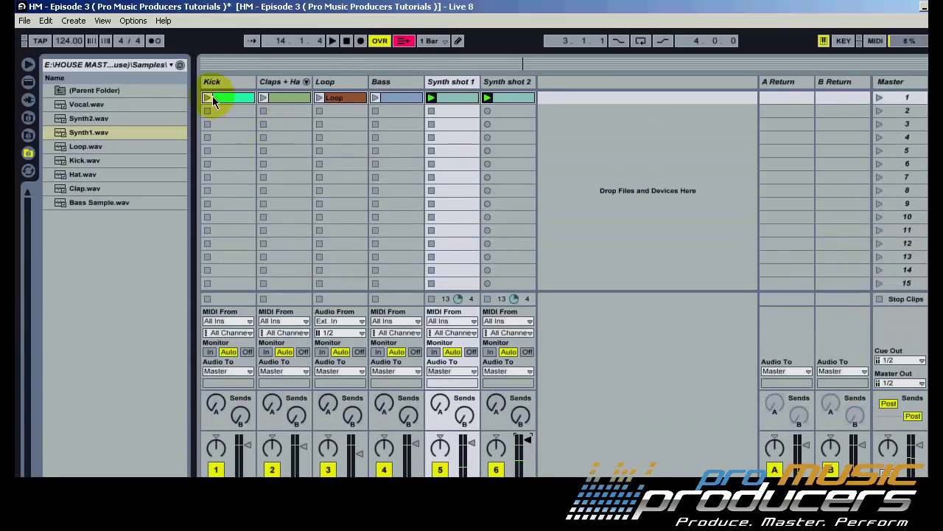
Launch the Kick clip with both synth shots playing and fine-tune the volumes of the two synth shot tracks
left_click(211, 99)
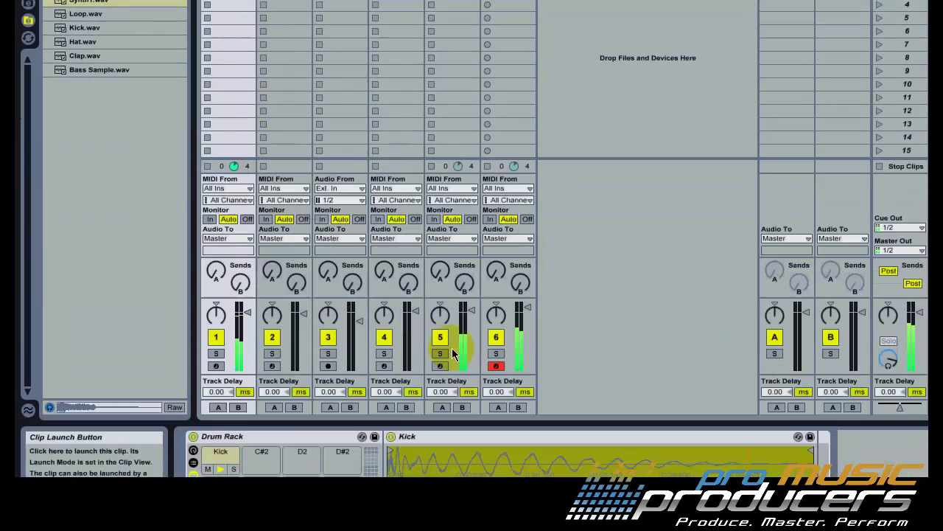
left_click(471, 285)
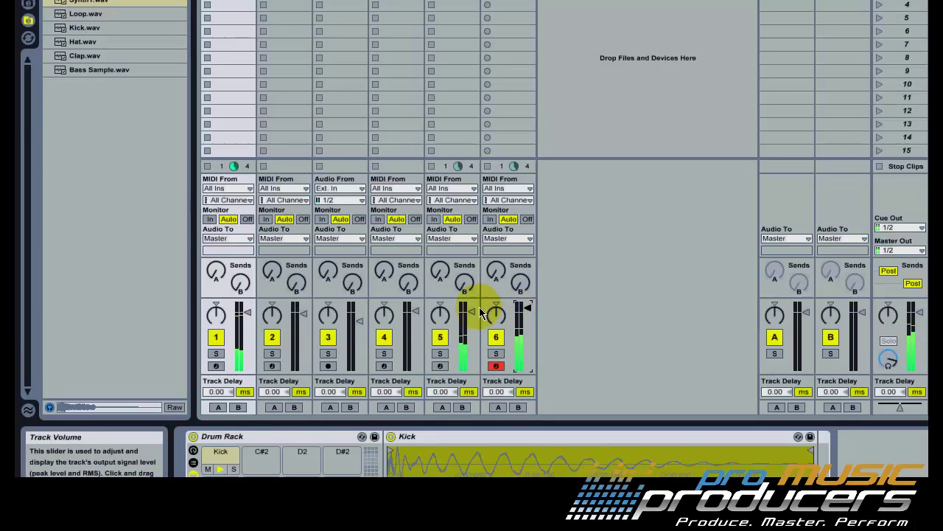
left_click_drag(473, 314, 474, 311)
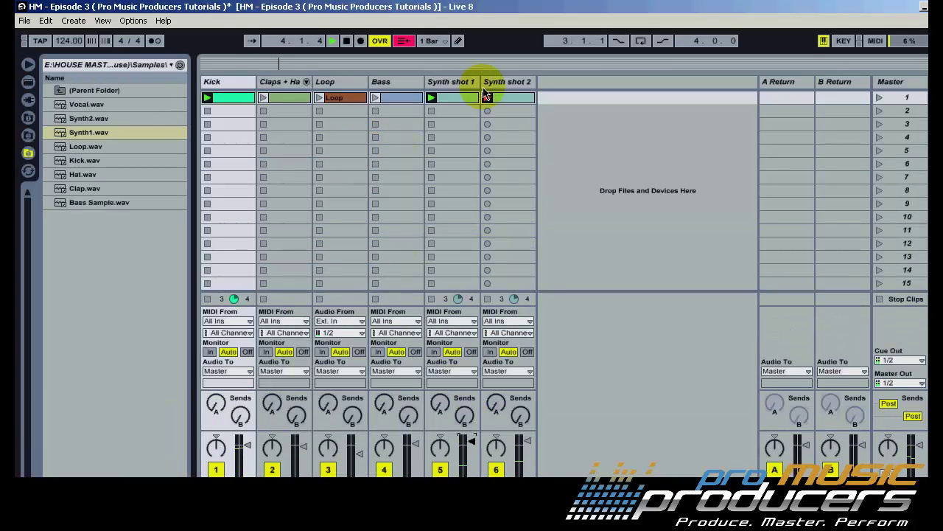
Compare Synth shot 1 with its filter switched off and back on, and launch scene 1 to hear the full mix
left_click(451, 81)
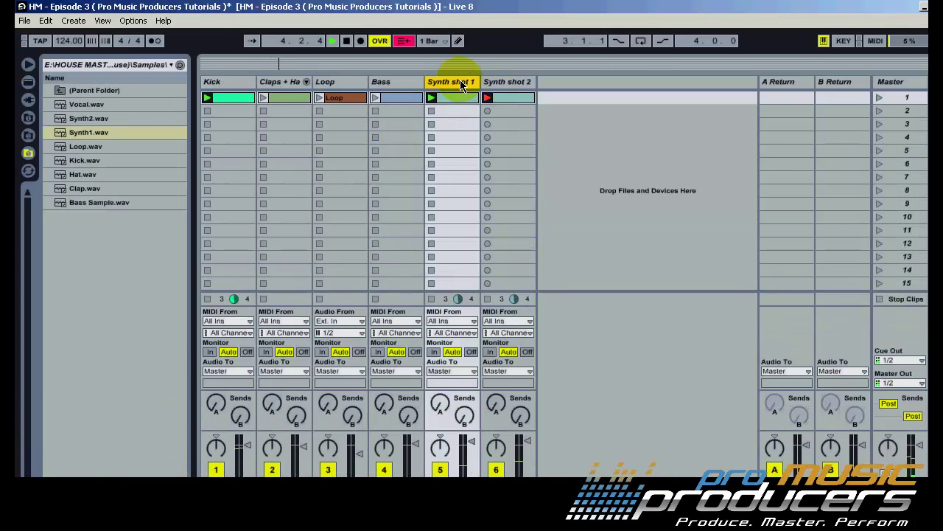
left_click(203, 450)
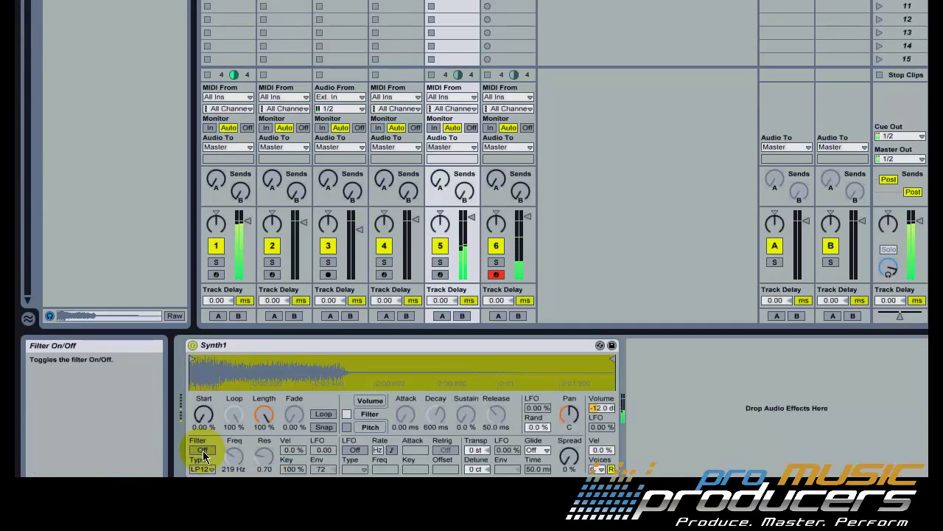
left_click(203, 452)
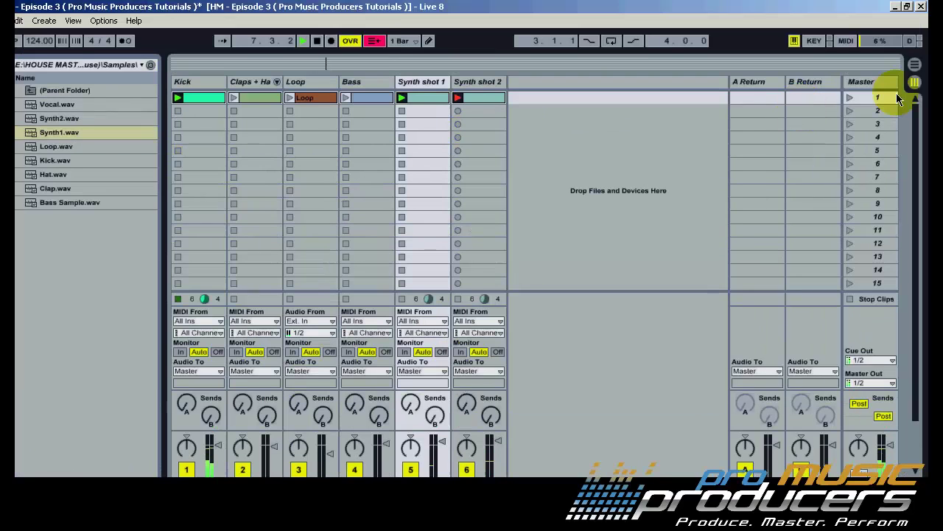
left_click(850, 98)
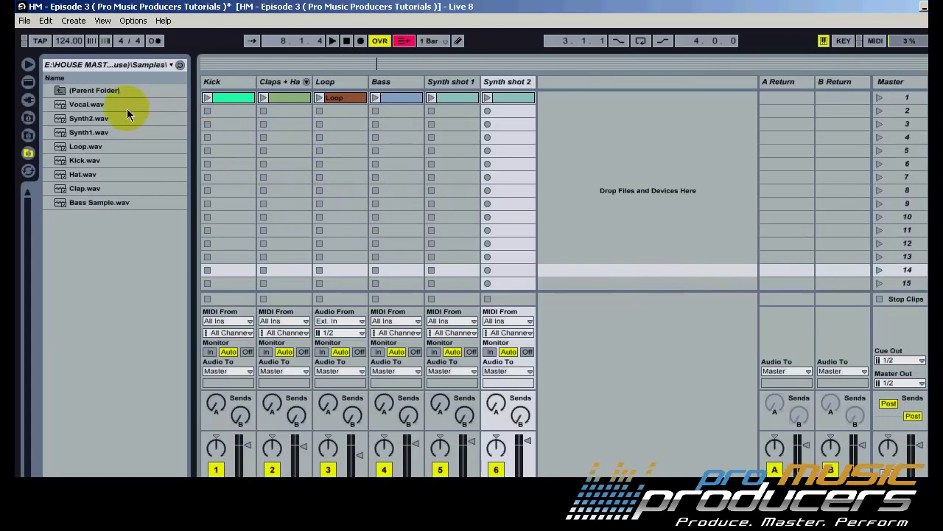
Add Vocal.wav from the Samples folder as a clip on a new audio track after Synth shot 2
left_click(127, 108)
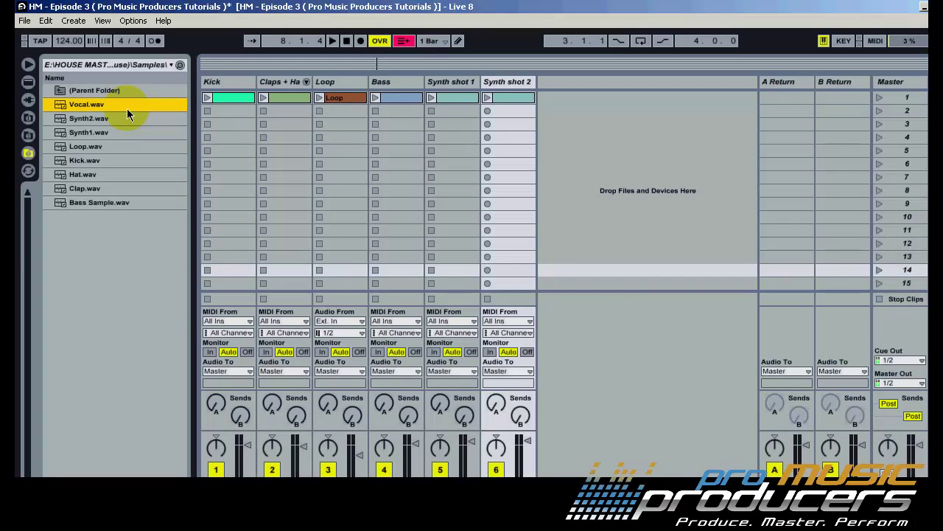
left_click(166, 118, "shift")
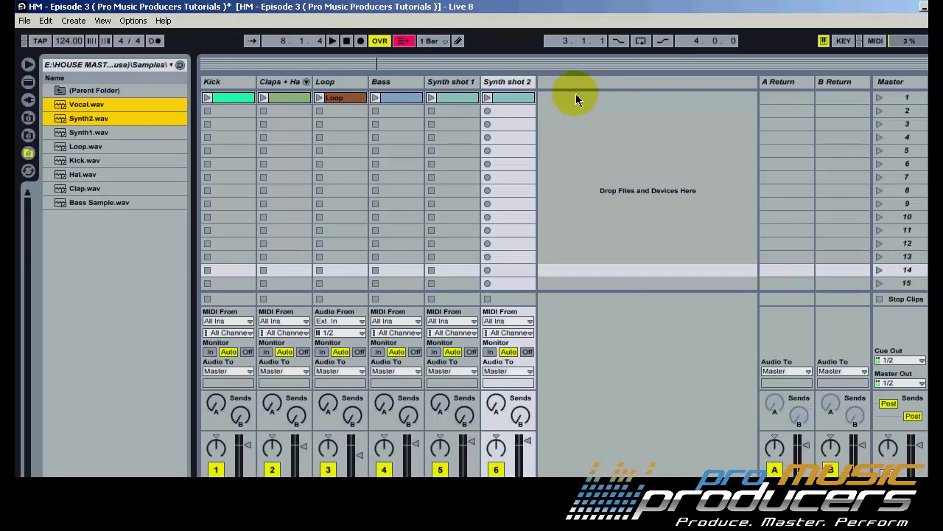
left_click(89, 108)
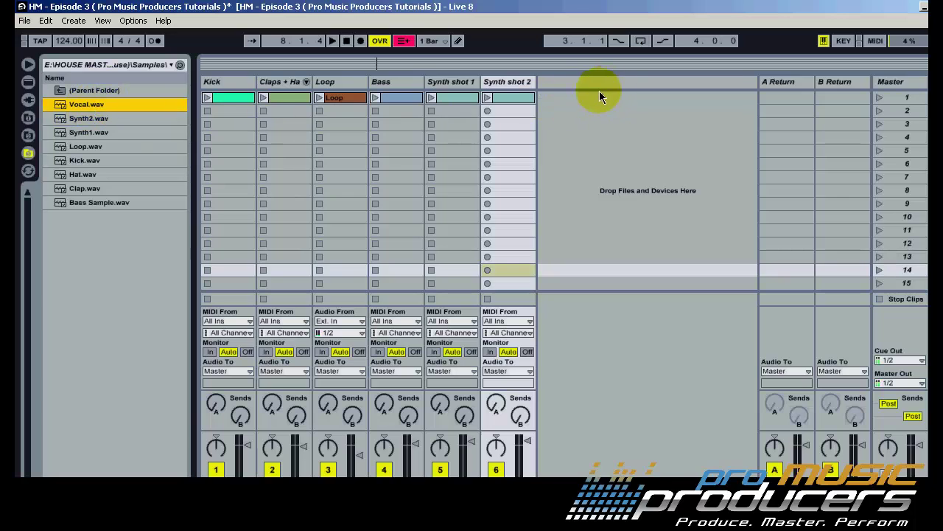
left_click_drag(599, 90, 577, 109)
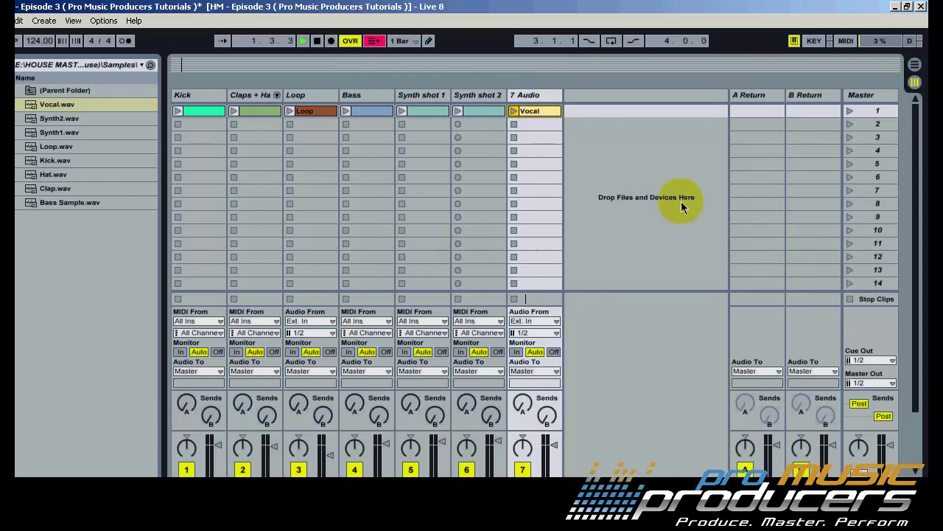
Play the Vocal clip, turn off its warping and lower the vocal track's volume
left_click(543, 112)
double_click(539, 112)
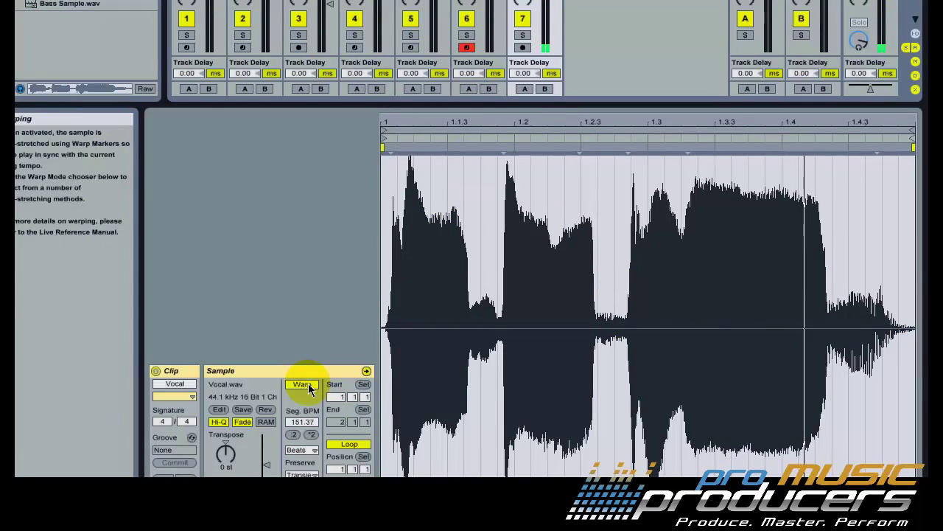
left_click(308, 385)
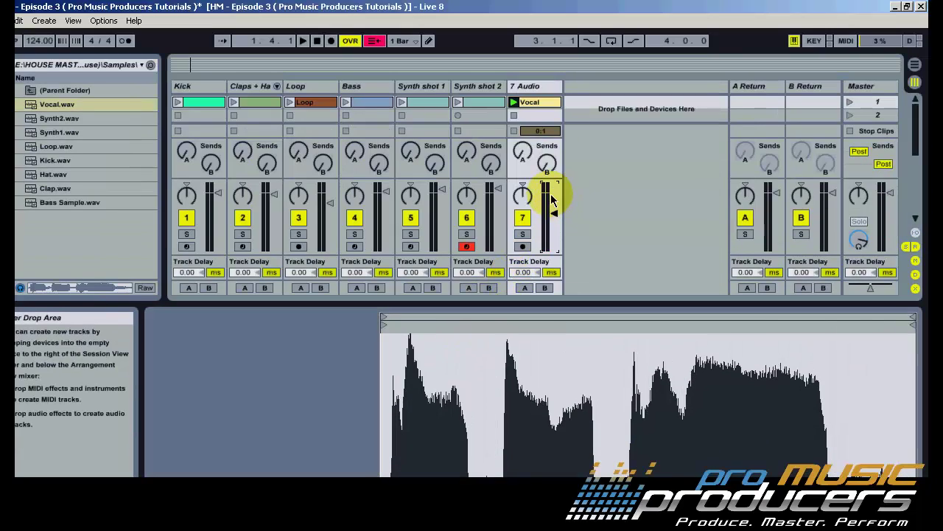
left_click_drag(552, 304, 549, 516)
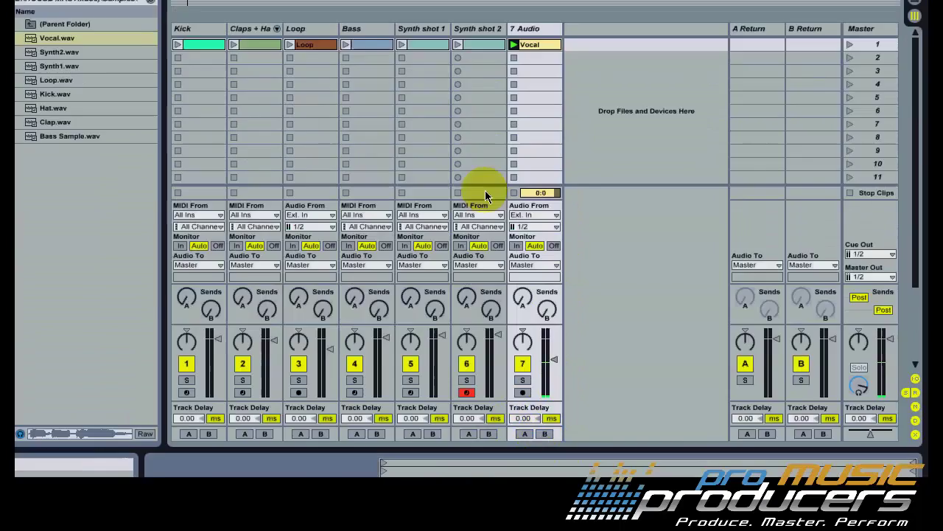
Launch the Synth shot 1, Synth shot 2 and Loop clips one after another, and finish by launching scene 1
left_click(403, 111)
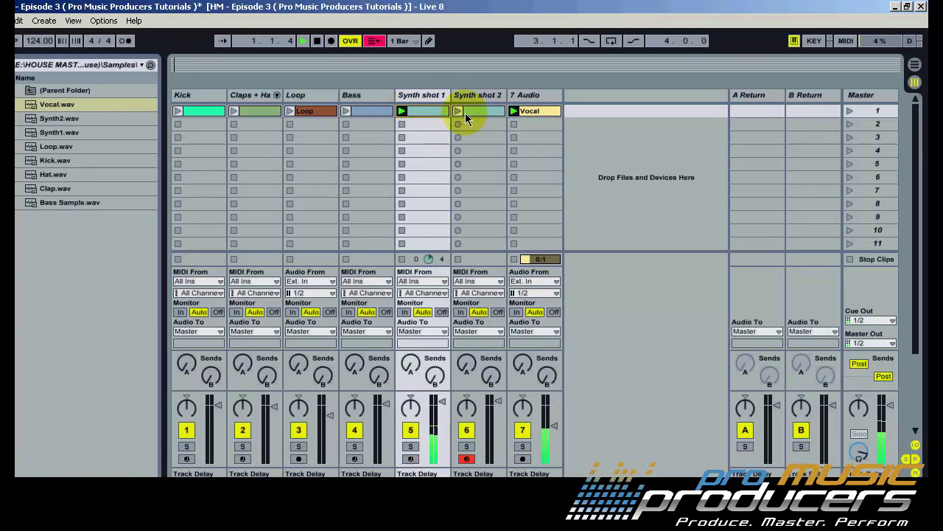
left_click(457, 111)
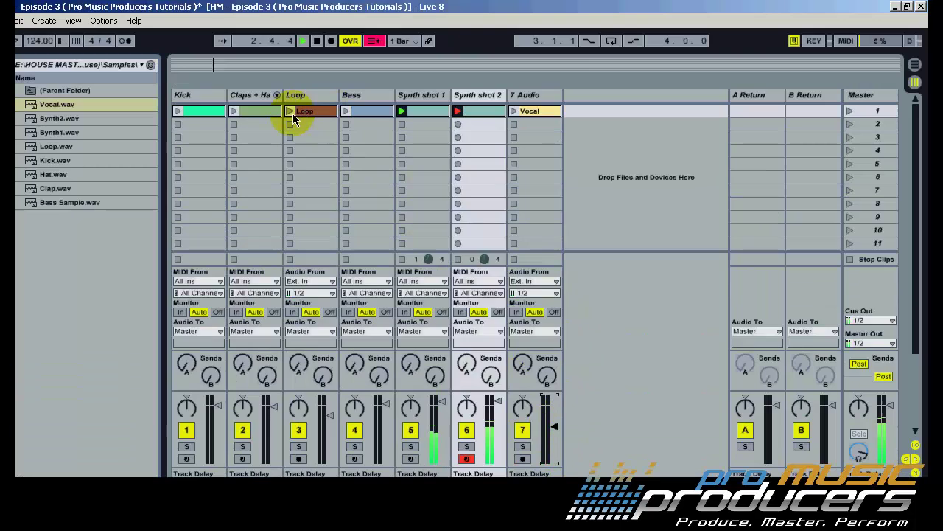
left_click(290, 113)
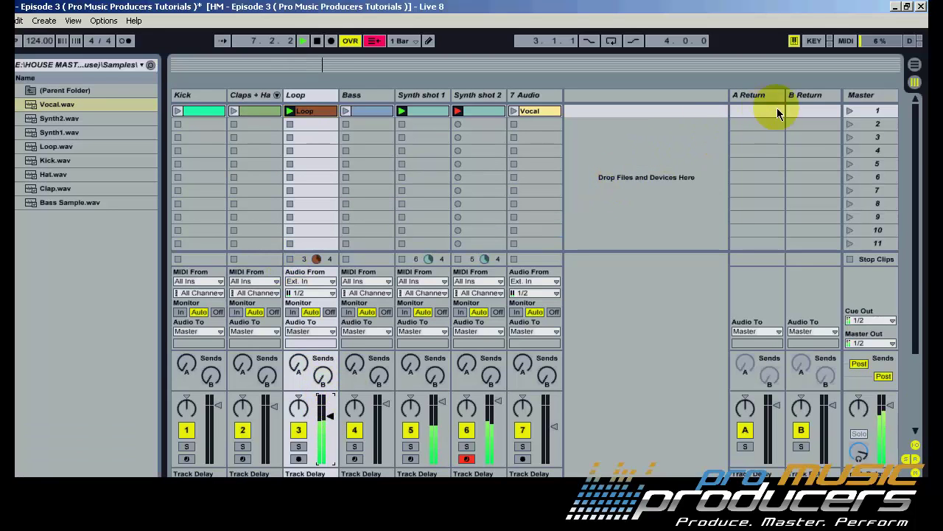
left_click(858, 112)
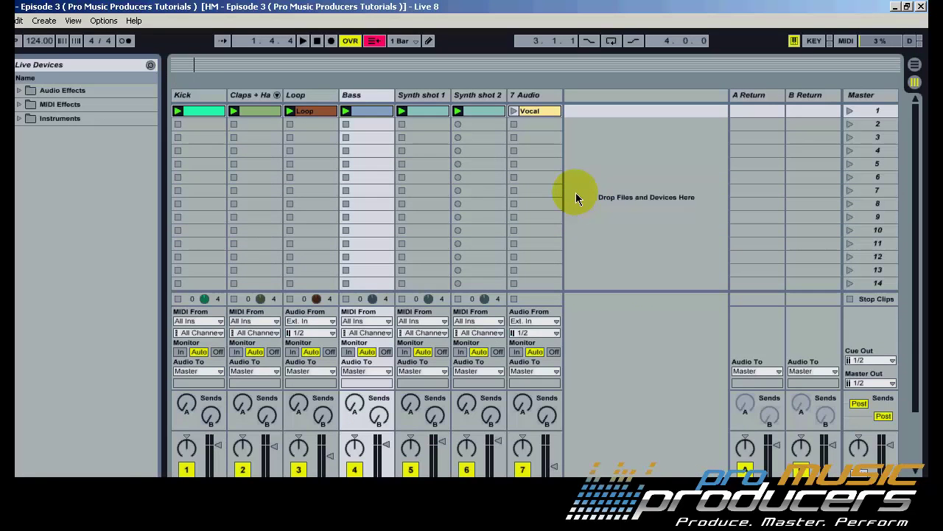
Stop all clips and play only the Synth shot 1 and Synth shot 2 clips together
left_click(850, 299)
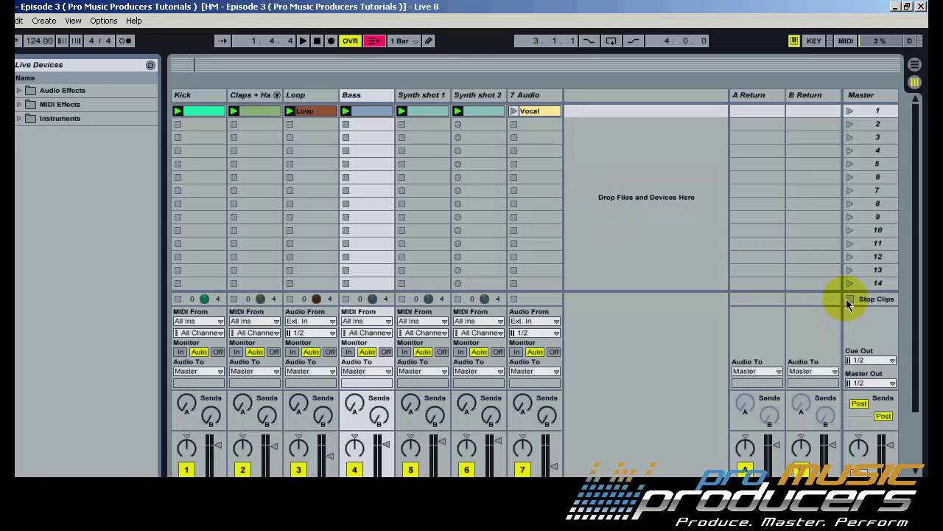
left_click(404, 112)
left_click(458, 112)
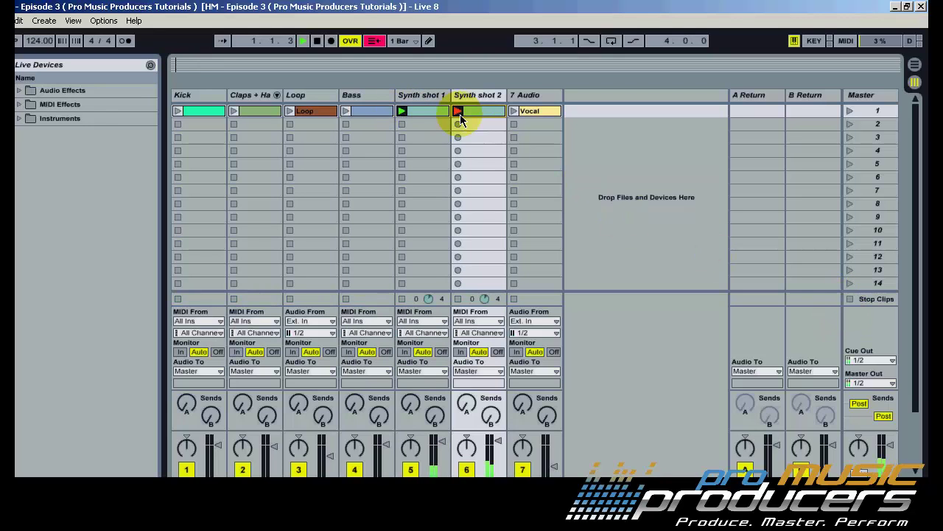
Add a Reverb from the audio effects to return track A
left_click(48, 89)
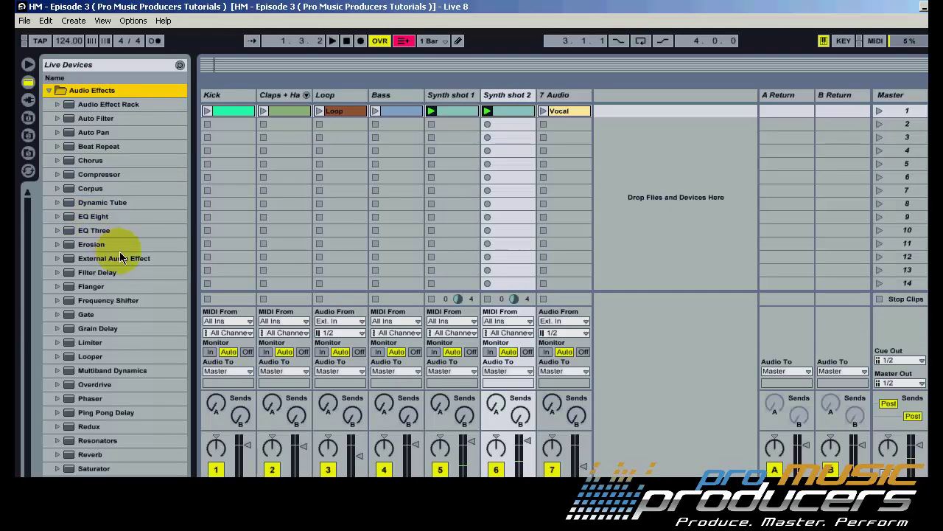
scroll(119, 257, "down", 2)
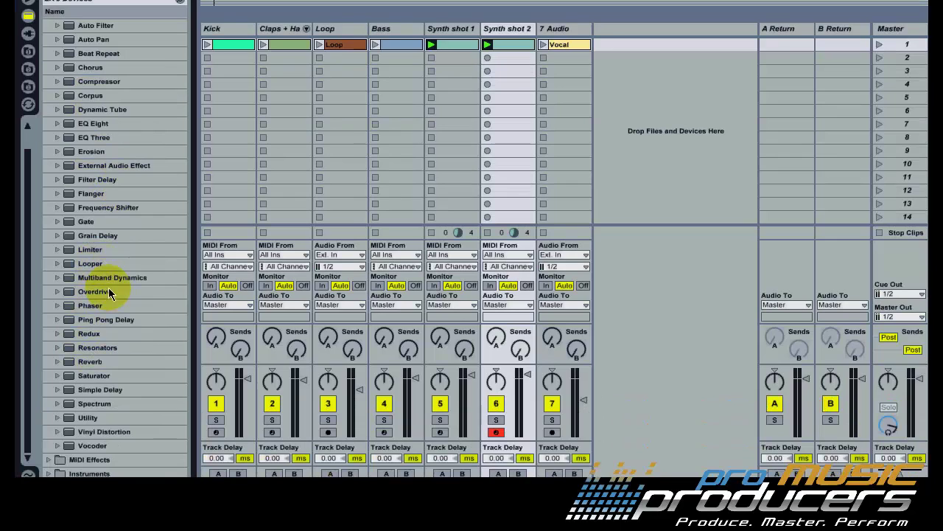
left_click(112, 361)
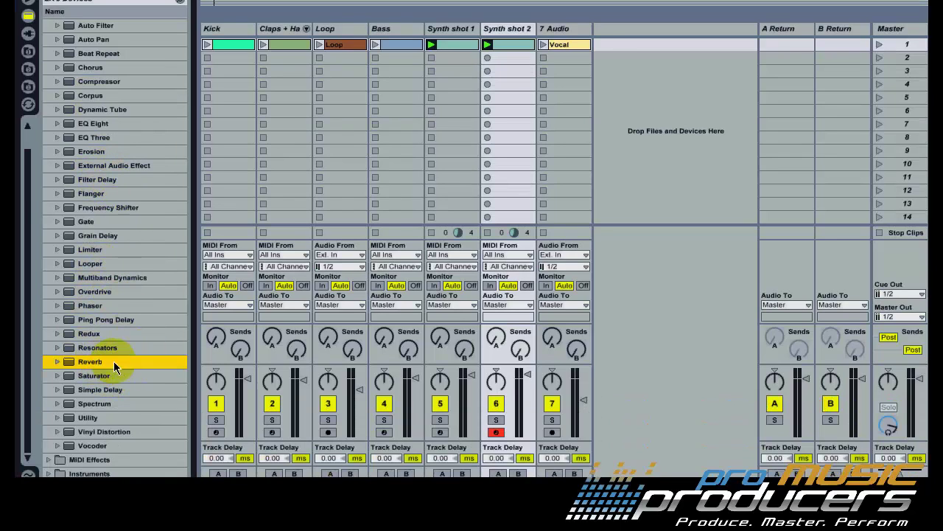
left_click_drag(112, 428, 764, 92)
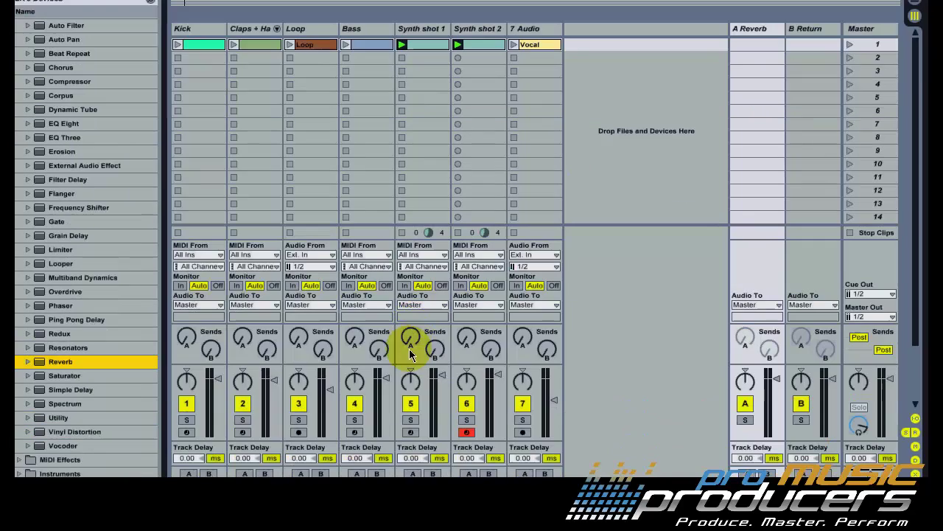
Start playback and raise the A sends of the Synth shot 1 and Synth shot 2 tracks
key("space")
left_click(415, 343)
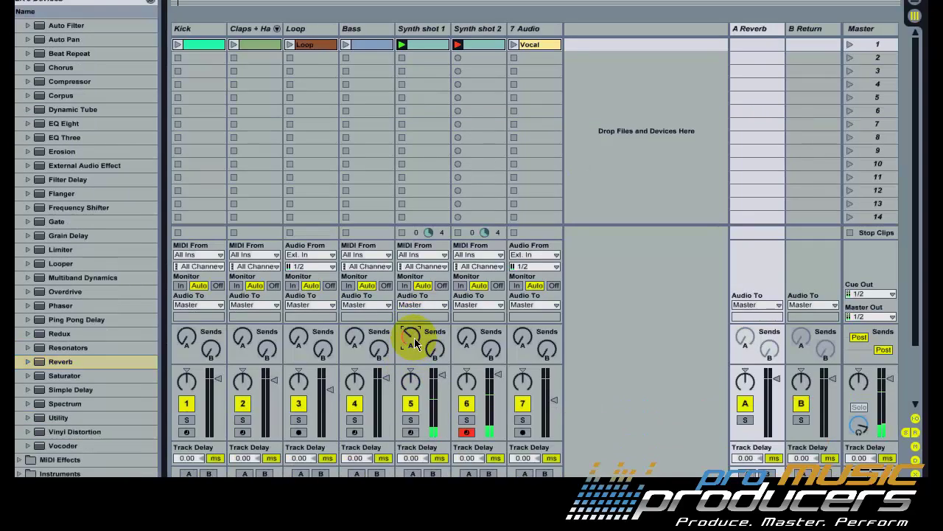
left_click(467, 337)
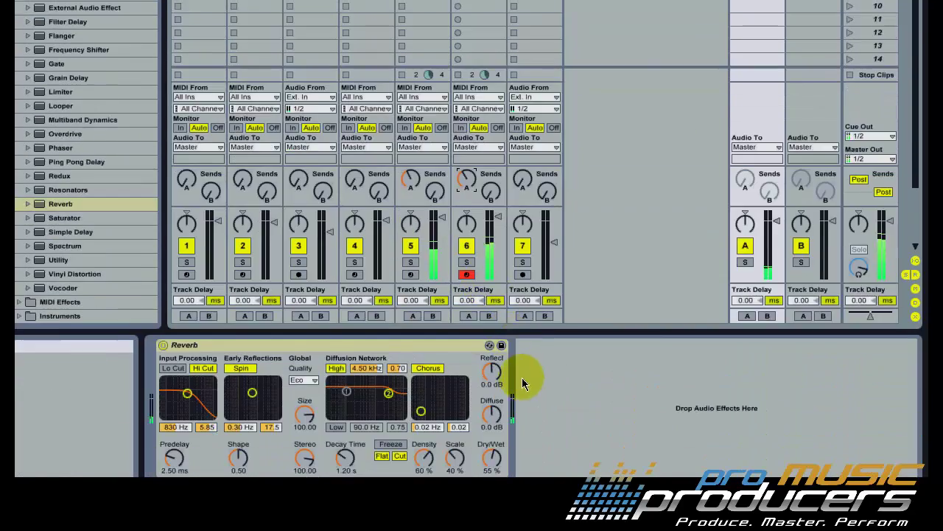
Set the return reverb to 100 % dry/wet, size 500 and stereo 120, and switch off its Hi Cut and High filters
left_click_drag(496, 462, 496, 430)
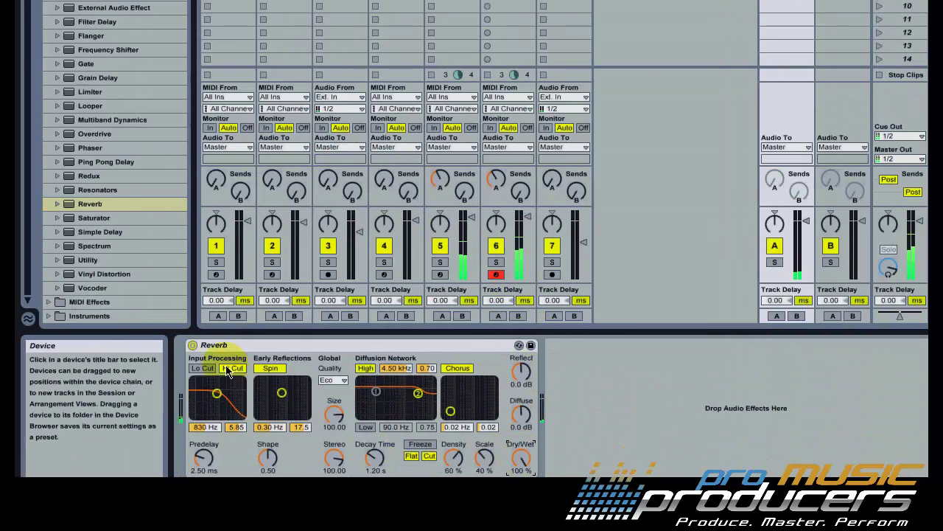
left_click(228, 370)
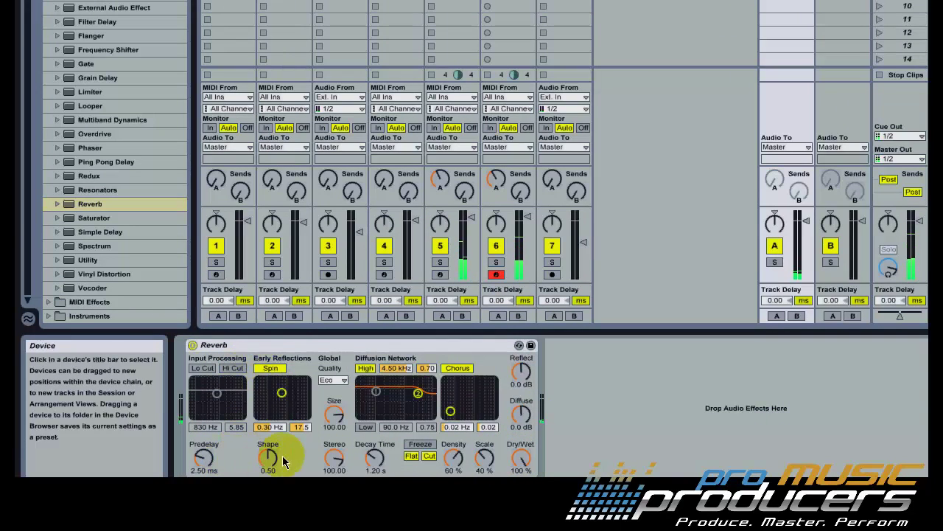
left_click_drag(331, 426, 332, 410)
left_click_drag(335, 469, 336, 461)
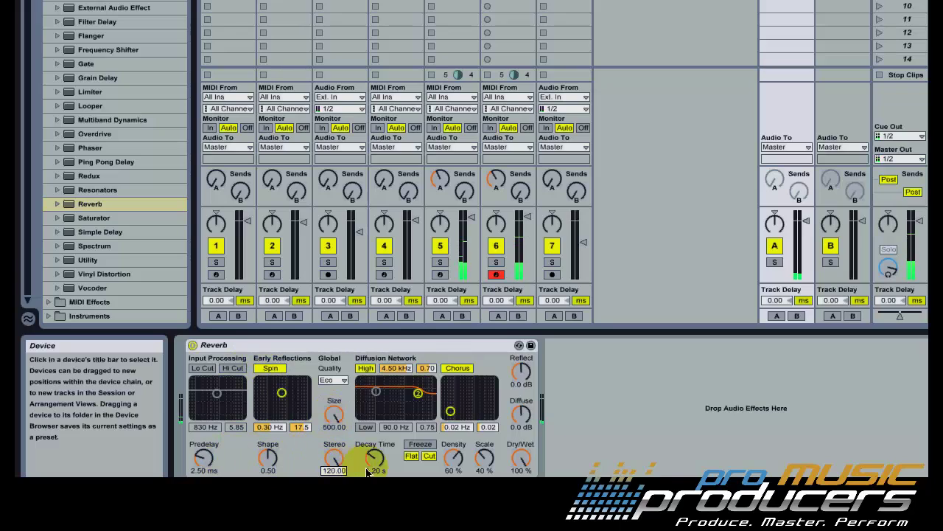
left_click(365, 368)
left_click(513, 384)
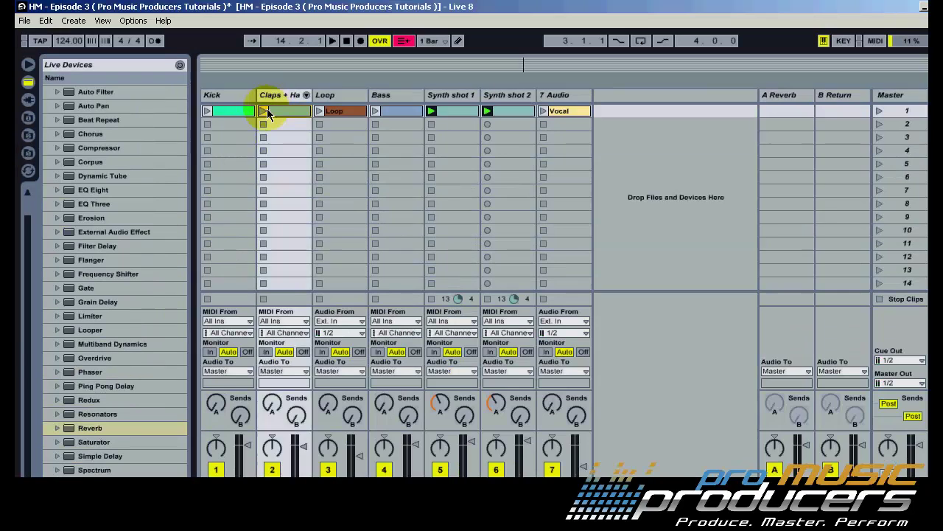
Play the Claps + Ha and Vocal clips with the synth shots and reduce the A sends of Synth shot 1 and Synth shot 2
left_click(266, 112)
left_click(543, 112)
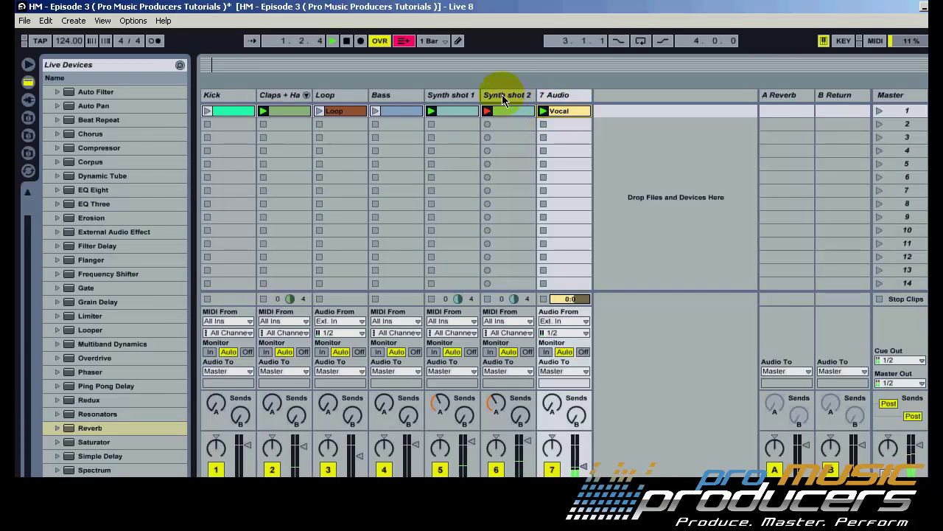
left_click(475, 95)
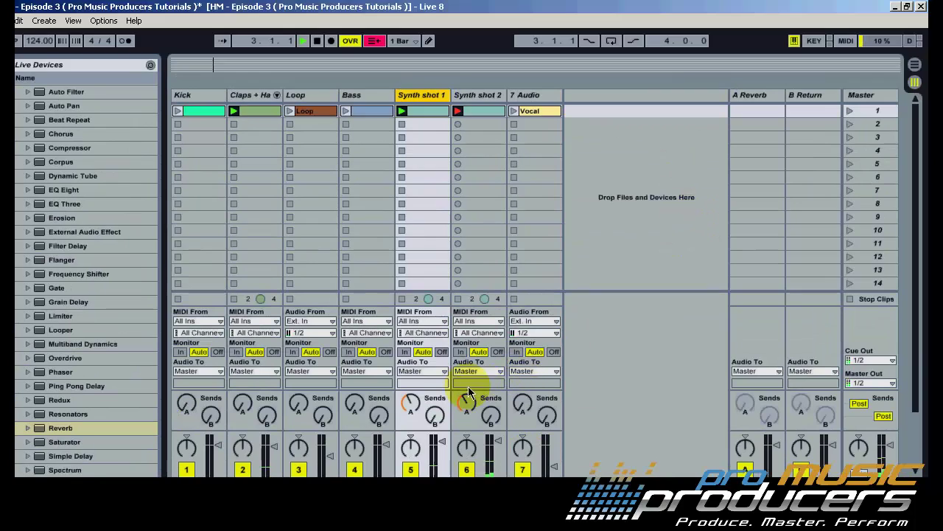
left_click(463, 334)
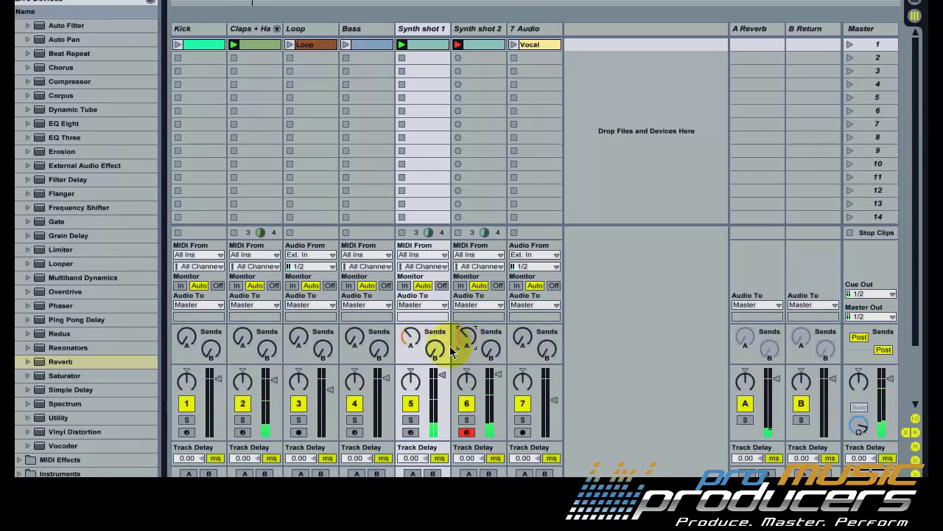
left_click(416, 340)
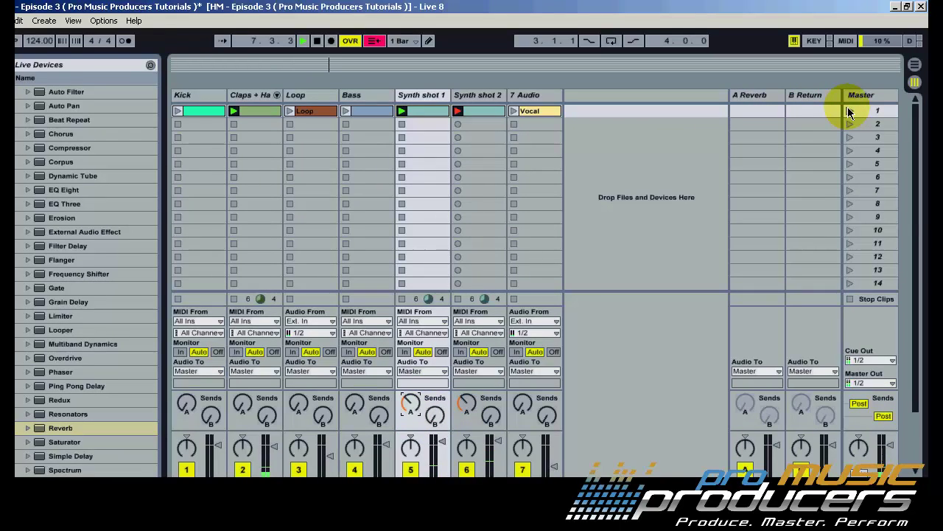
Launch scene 1 and add an Auto Filter after the Limiter on the Master track
left_click(849, 111)
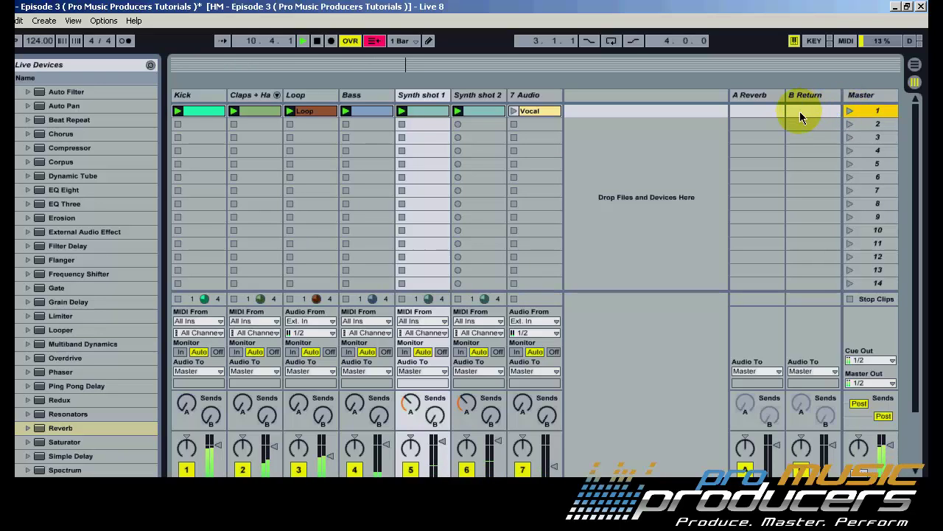
left_click(862, 95)
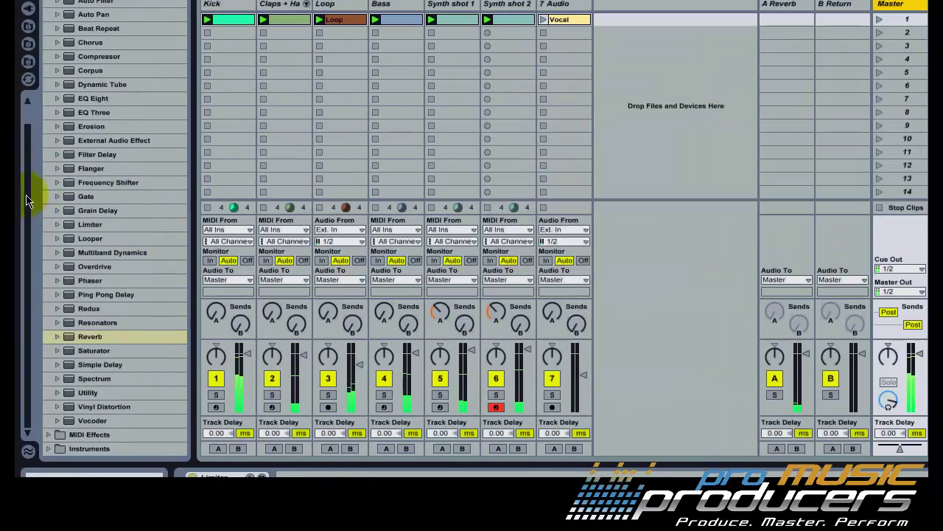
left_click_drag(28, 62, 31, 17)
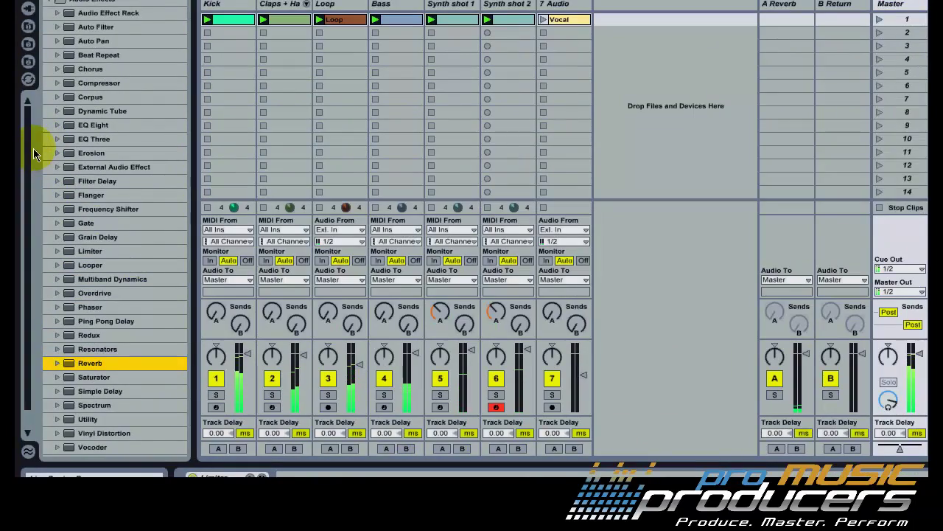
double_click(96, 118)
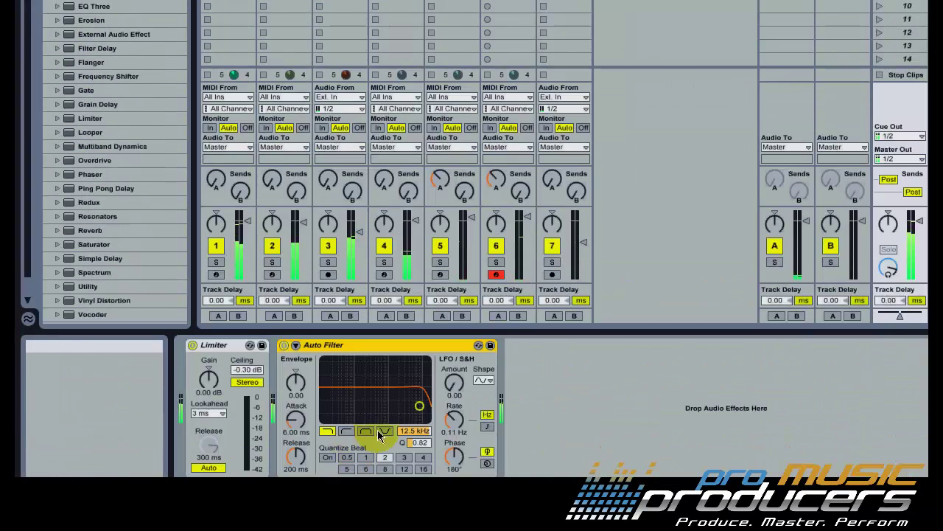
Lower the cutoff of the Master's Auto Filter and switch its filter type to band-pass
left_click_drag(411, 419, 394, 401)
left_click(365, 430)
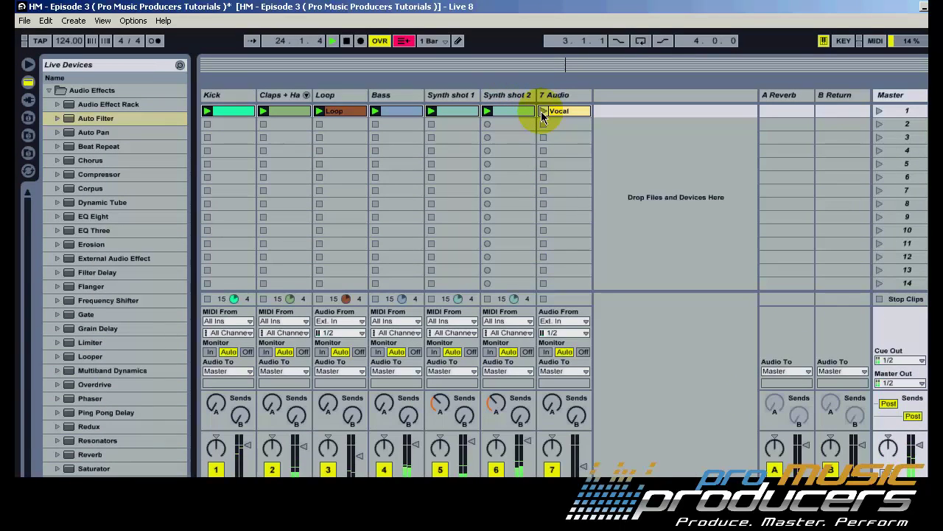
Launch the Vocal clip over the full scene and select the Master track
left_click(542, 112)
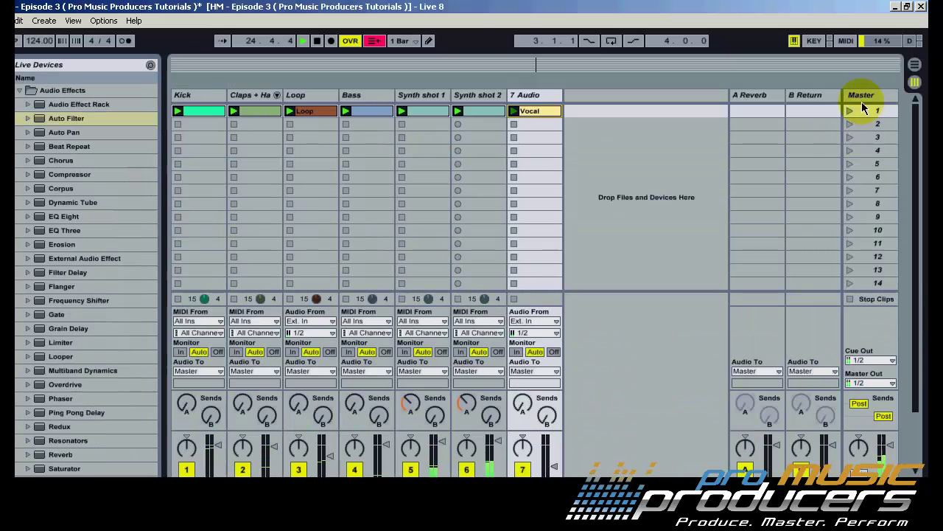
left_click(864, 109)
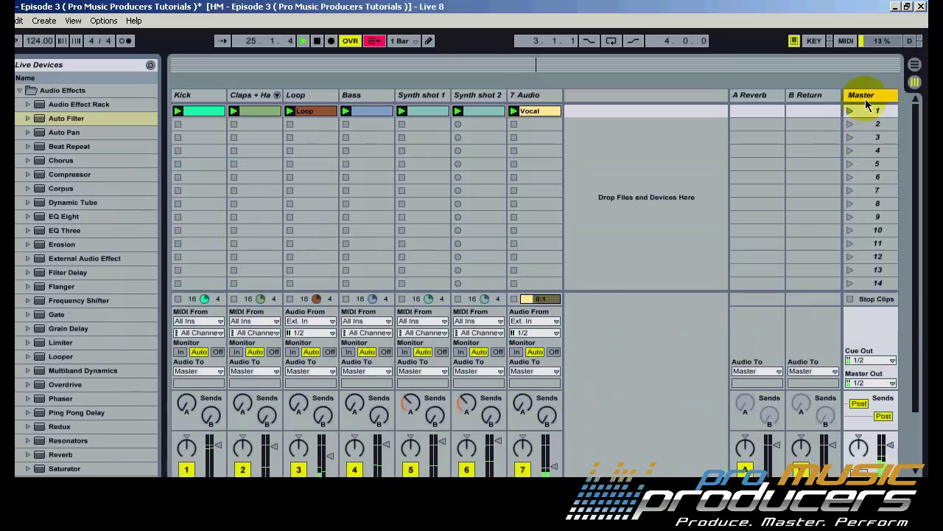